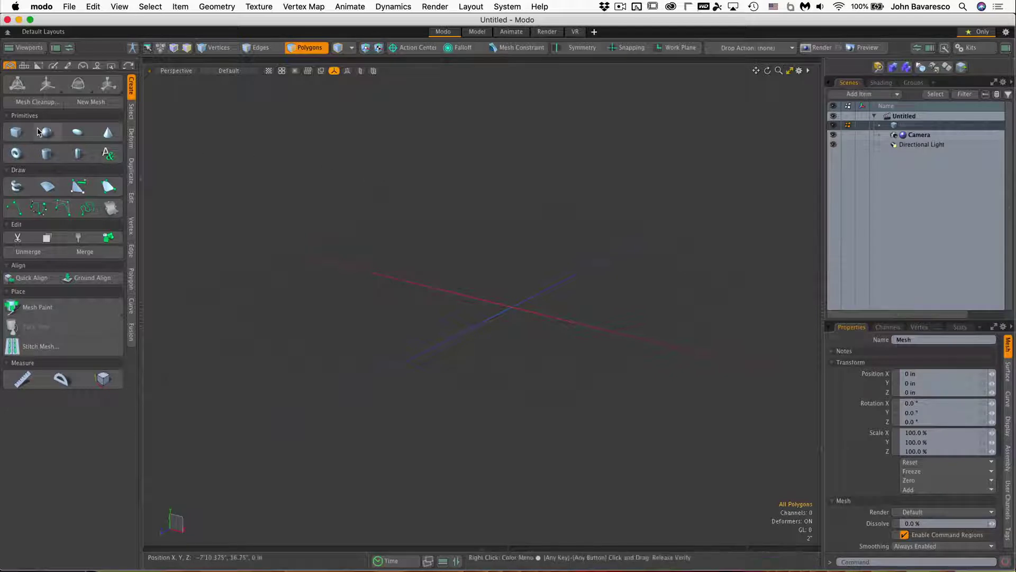
Add a unit sphere as a new mesh item and convert it to a Catmull-Clark subdivision surface.
key("shift")
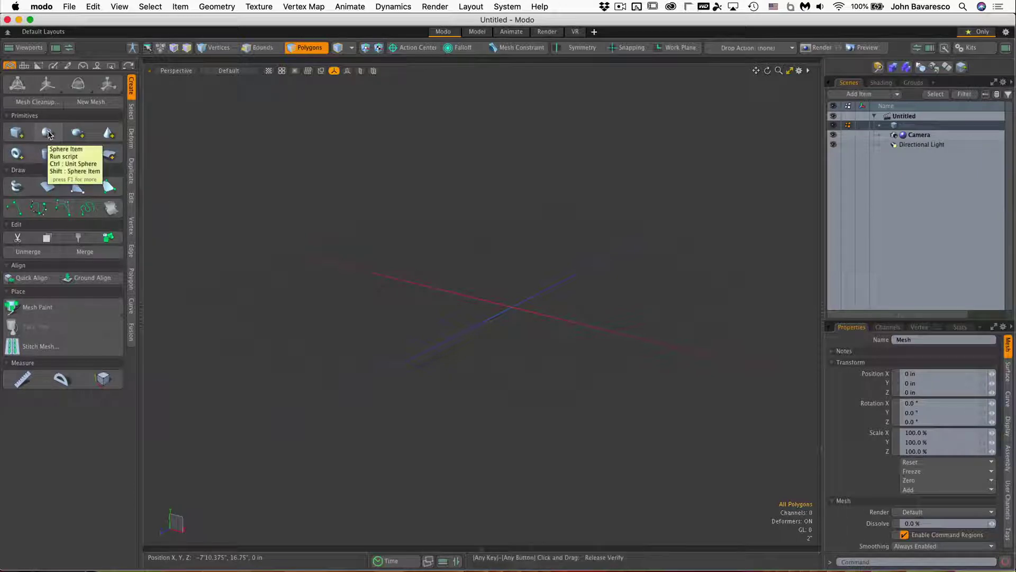
left_click(48, 134, "shift")
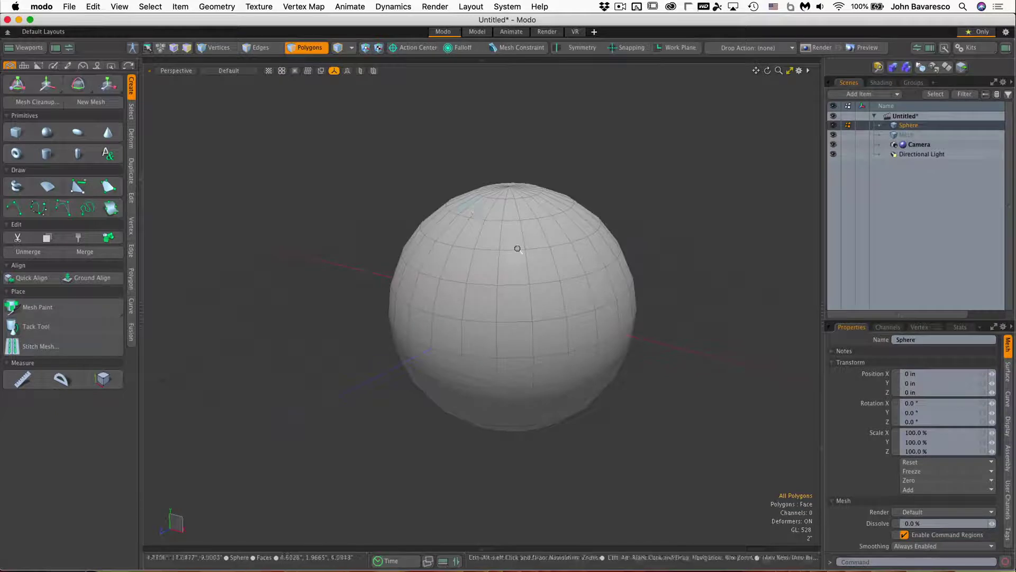
scroll(532, 245, "up", 2)
left_click_drag(535, 286, 513, 270, "alt+shift")
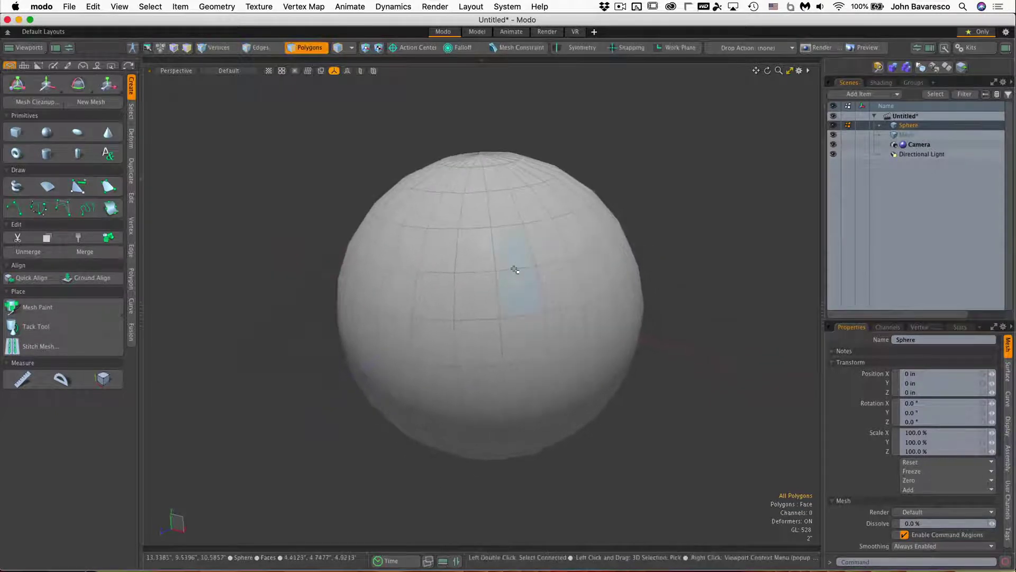
key("Tab")
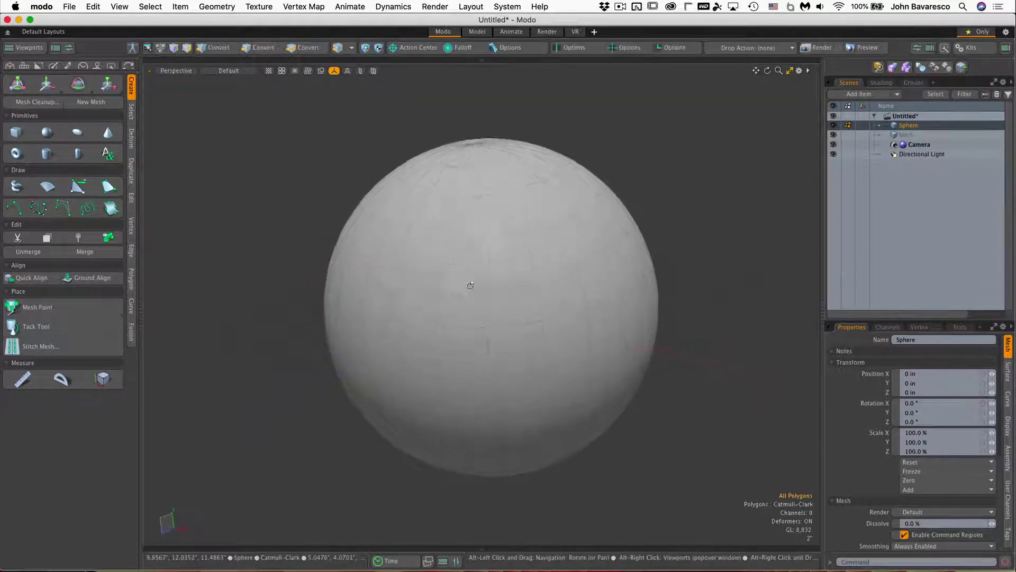
key("3")
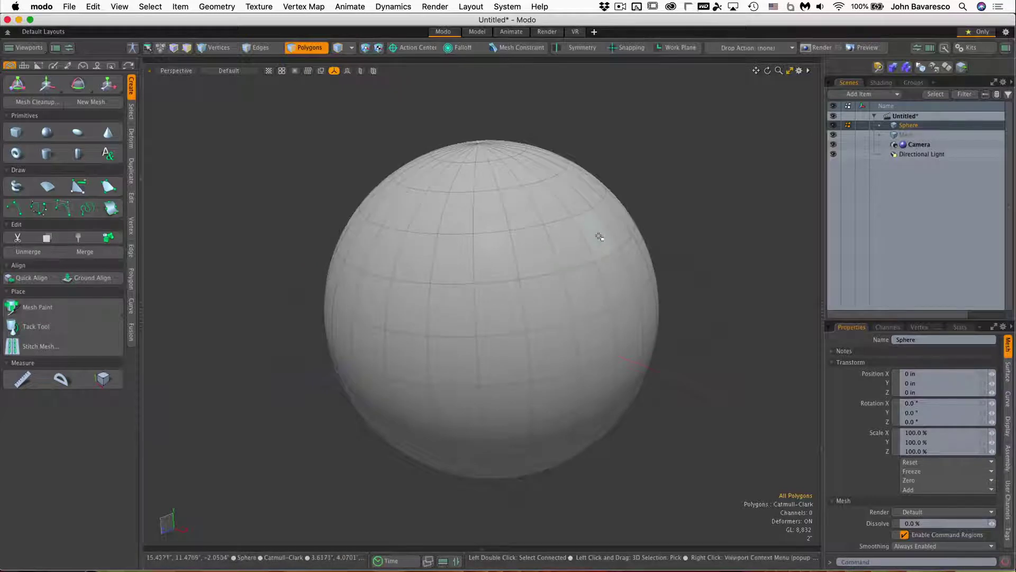
Scale the whole sphere uniformly to 9.8425 inches, using the Dimension utility as a size guide.
key("y")
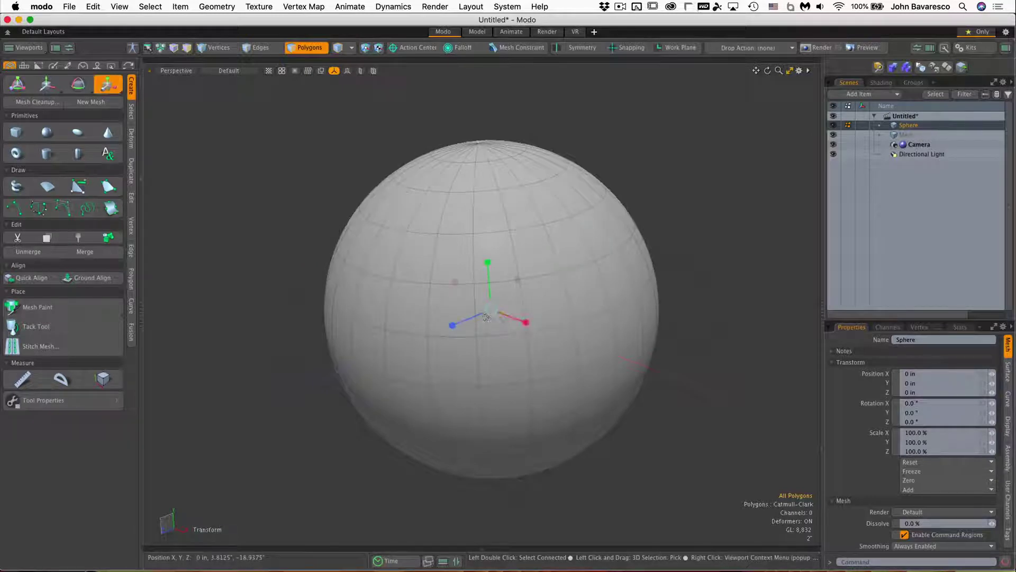
left_click(103, 379)
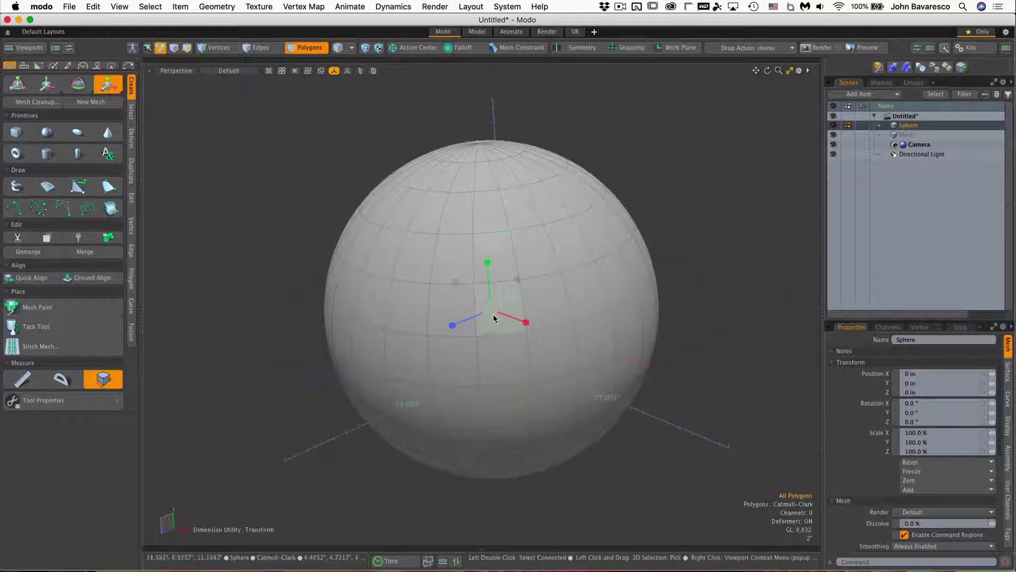
scroll(493, 318, "down", 5)
scroll(491, 313, "down", 5)
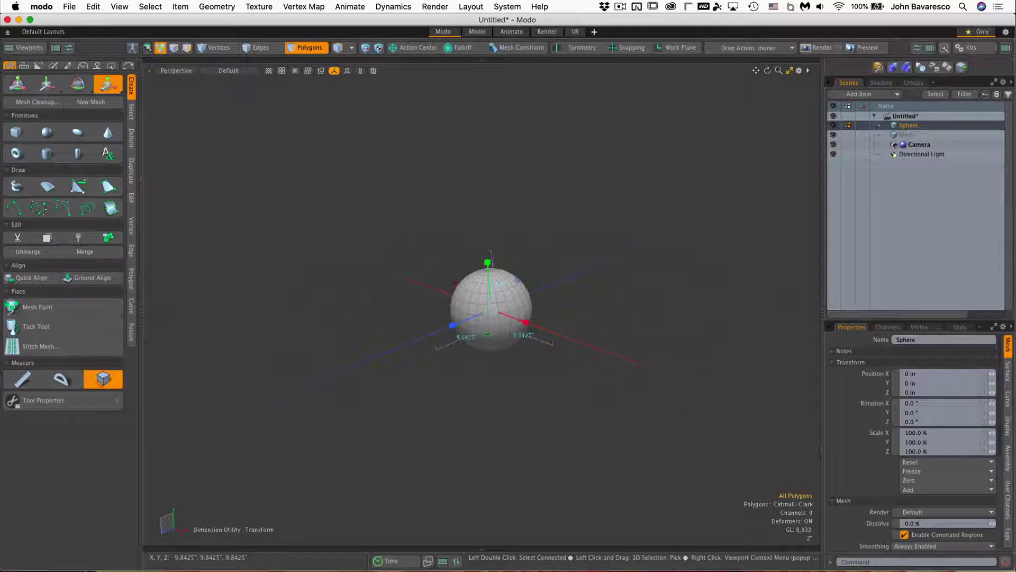
mouse_move(494, 318)
left_mouse_down("ctrl+alt")
mouse_move(629, 262)
mouse_move(630, 345)
mouse_move(529, 317)
mouse_move(517, 356)
mouse_move(495, 327)
mouse_move(509, 326)
left_mouse_up("ctrl+alt")
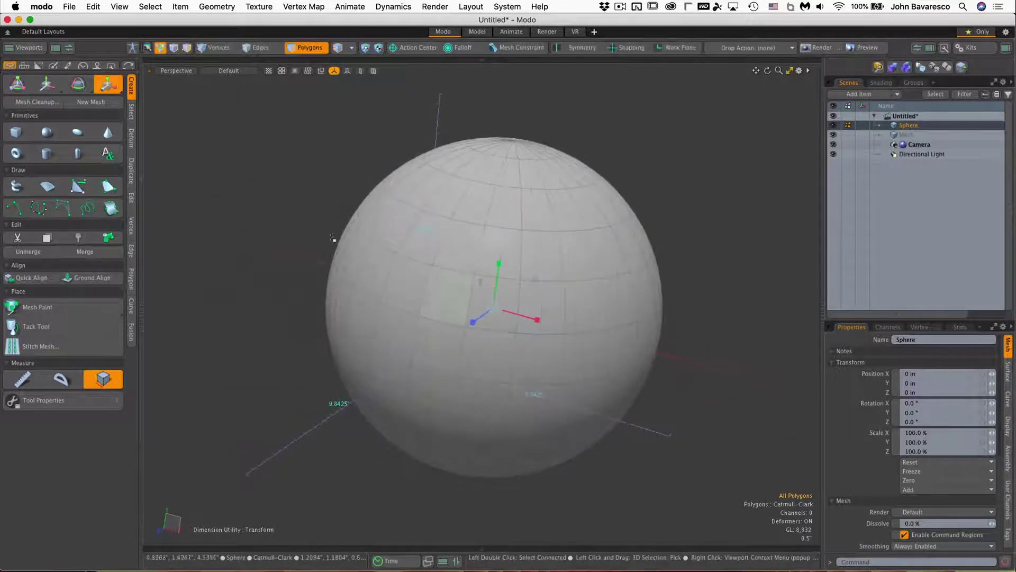
key("space")
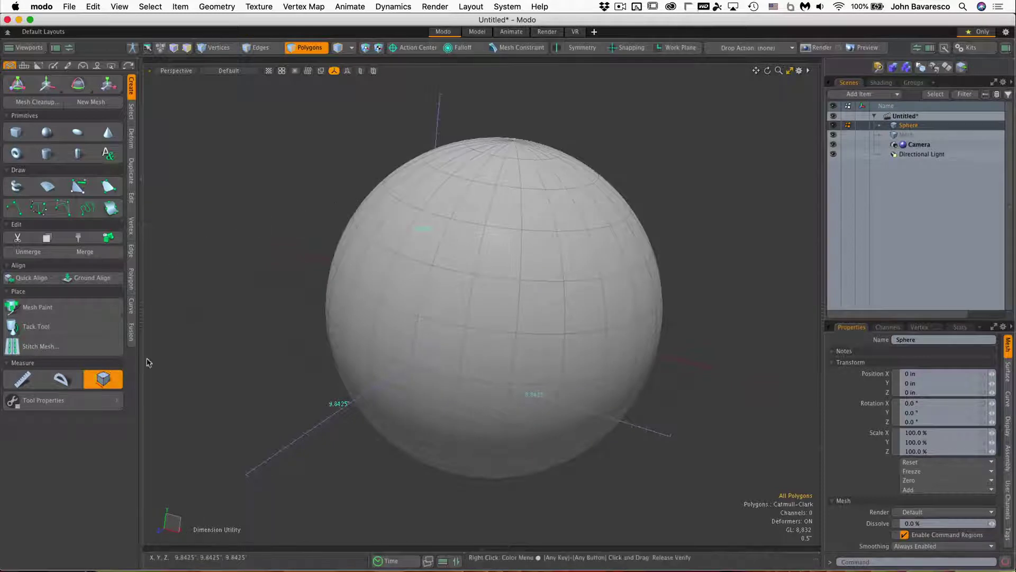
key("space")
left_click_drag(576, 254, 404, 286, "ctrl+alt")
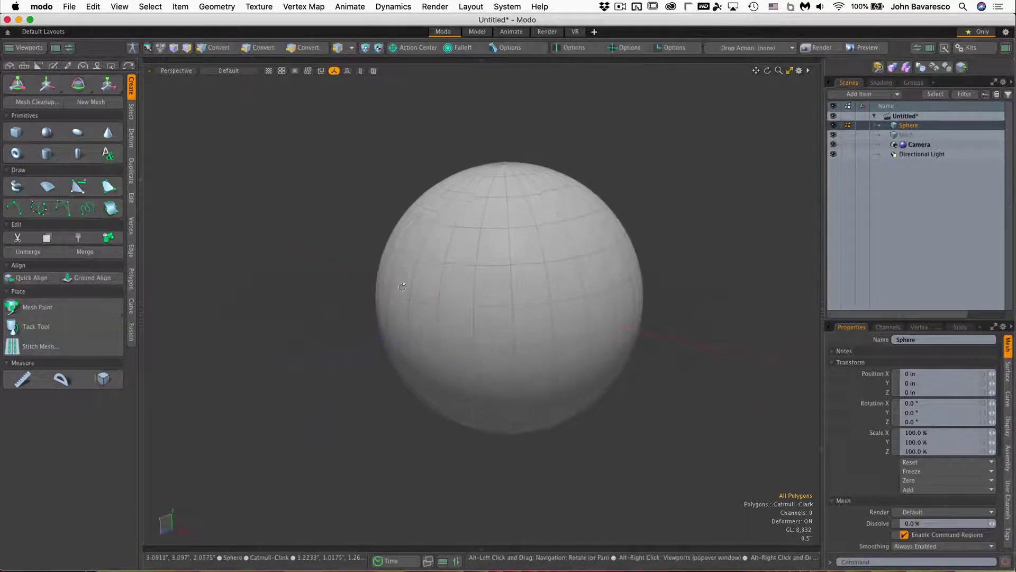
Select a horizontal edge loop above the sphere's equator and reroute it down around two adjacent polygons in the row below.
left_click(262, 50)
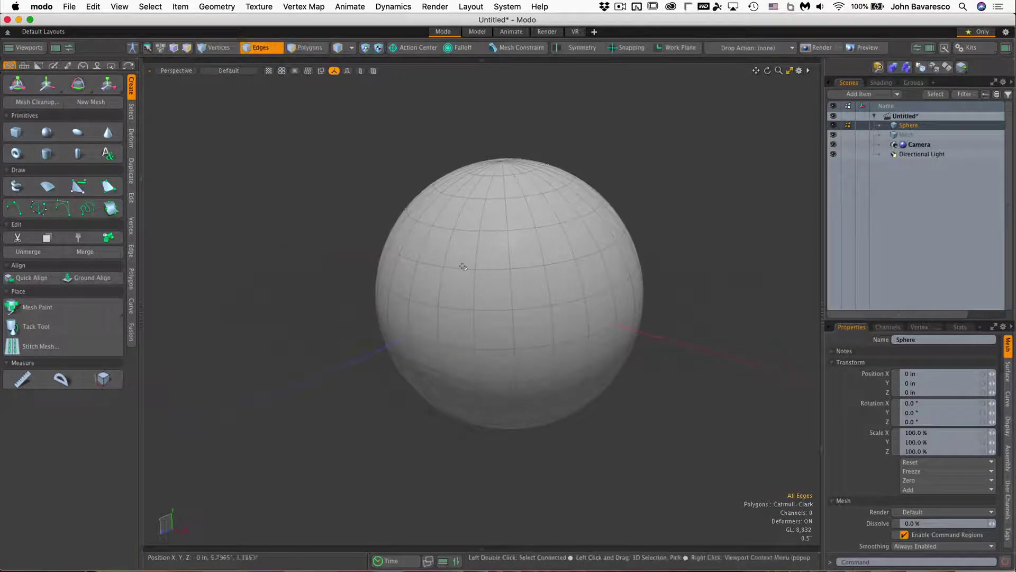
double_click(480, 269)
left_click_drag(534, 273, 606, 285, "ctrl+alt")
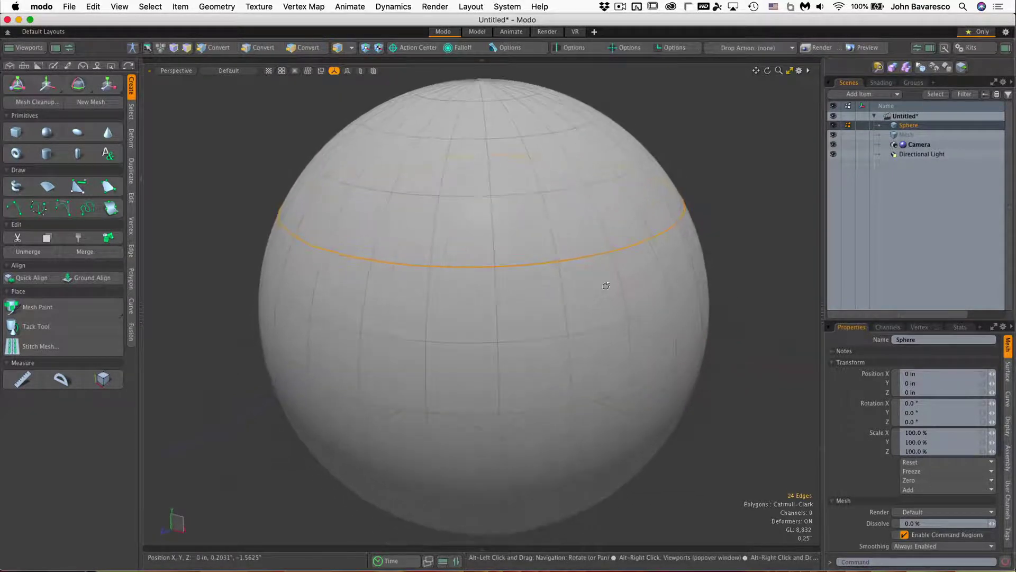
left_click(537, 258, "ctrl")
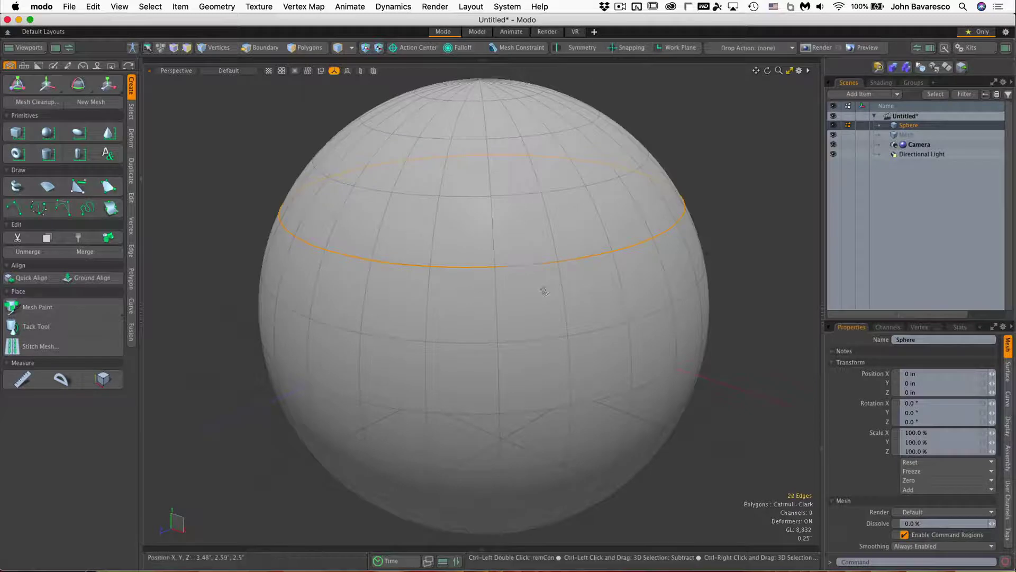
left_click(496, 291, "shift")
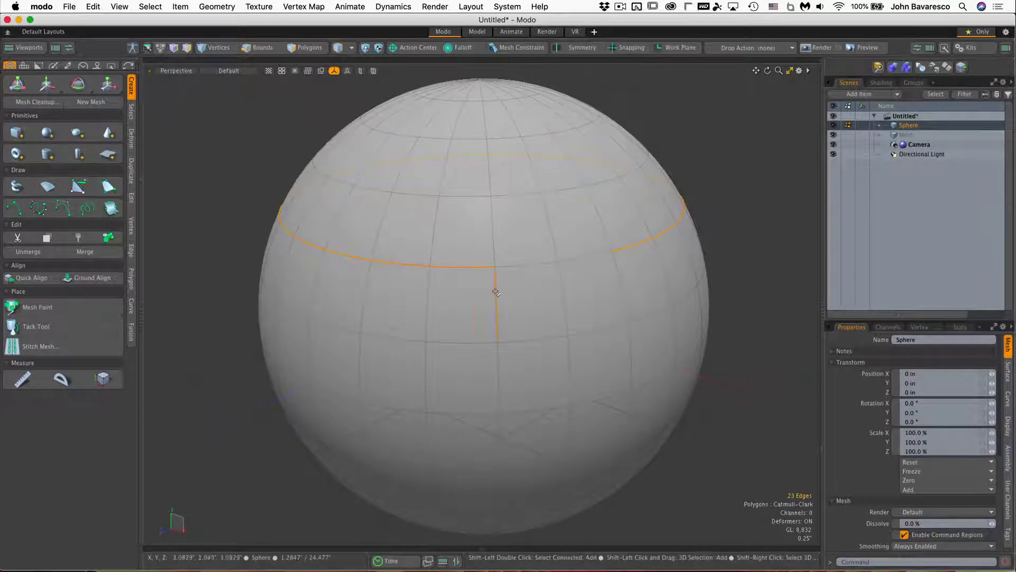
left_click(522, 339, "shift")
left_click(589, 332, "shift")
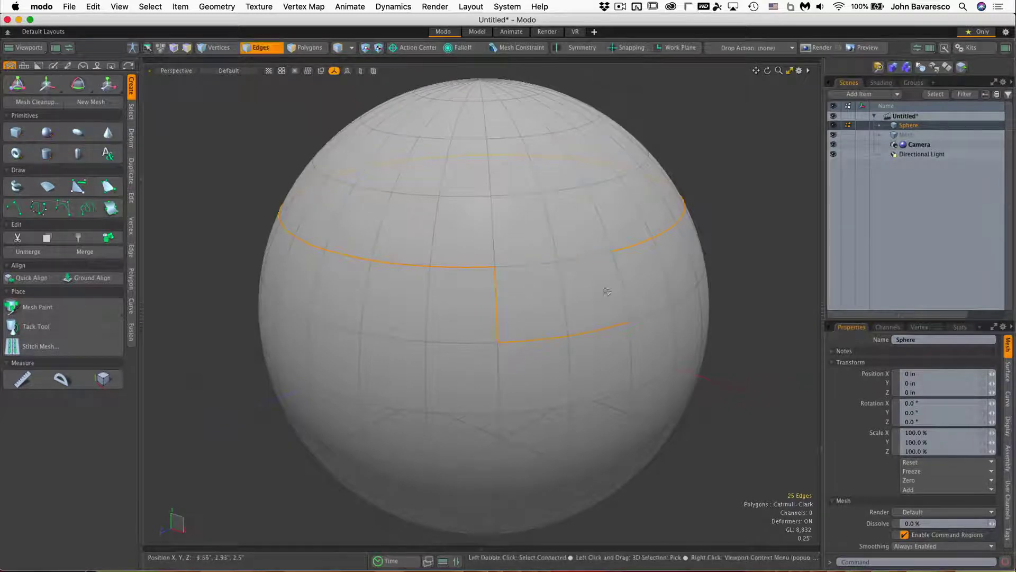
left_click(621, 286, "shift")
left_click_drag(580, 291, 529, 277, "ctrl+alt")
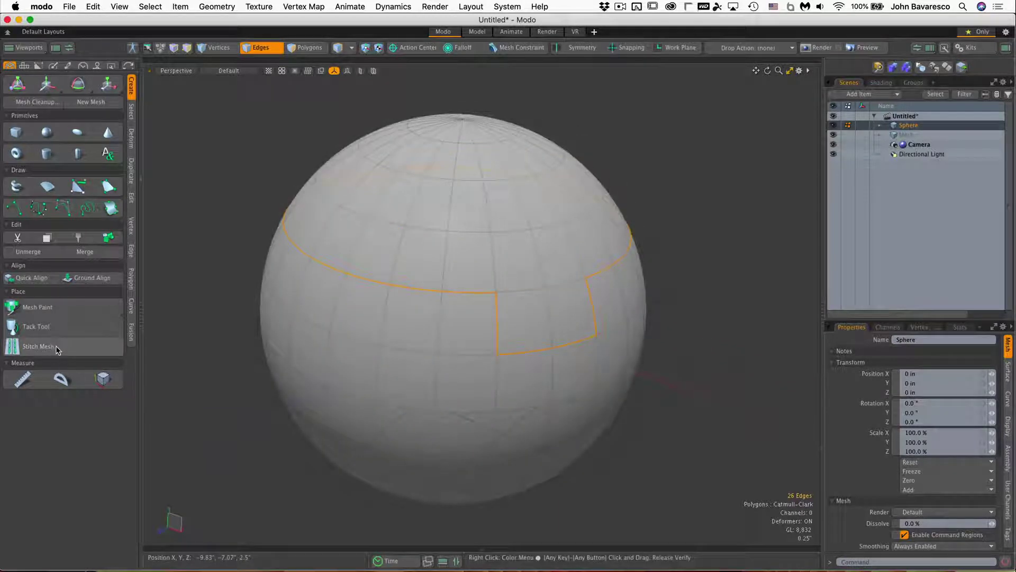
Create a Stitch Mesh from the selected edges with Selected Edges (Procedural) as the curve source and the FAT 2.5mm Stitch preset.
left_click(57, 348)
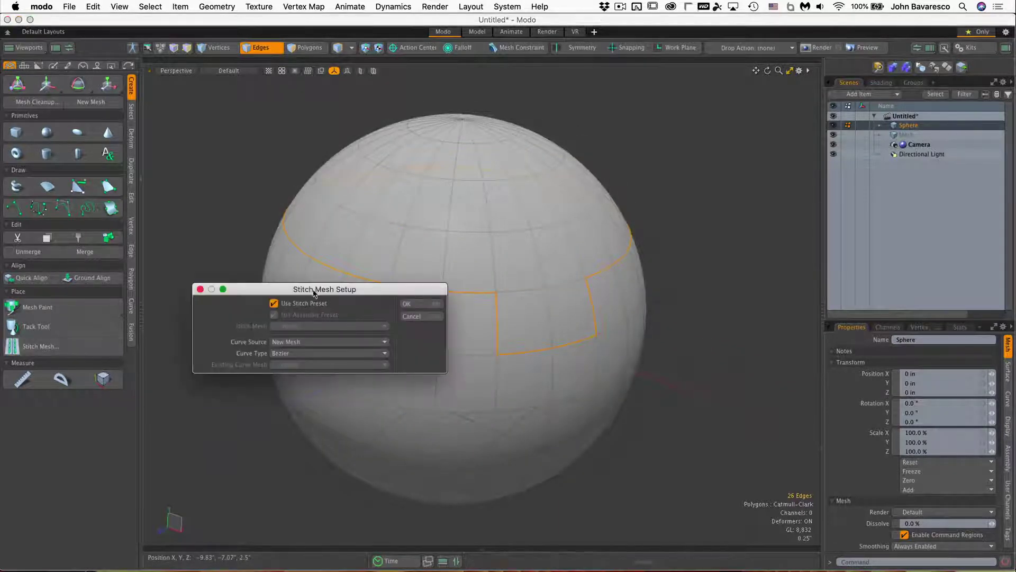
left_click_drag(320, 290, 318, 129)
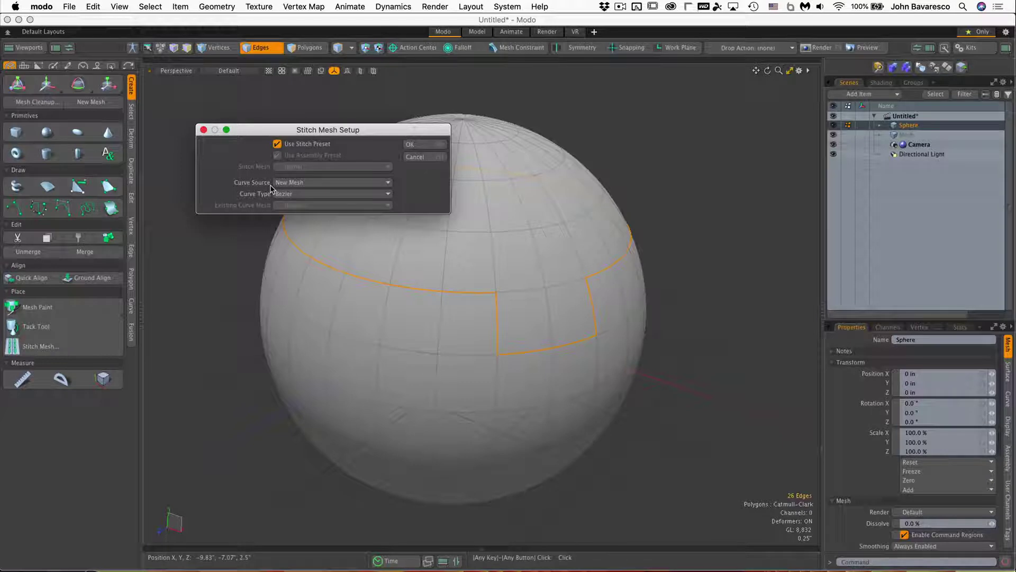
left_click(320, 183)
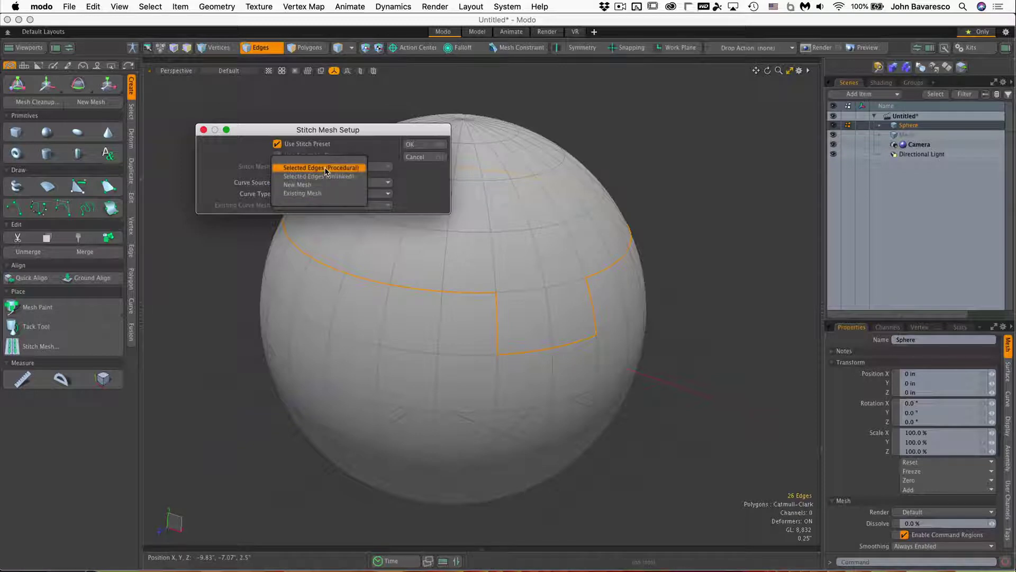
left_click(325, 168)
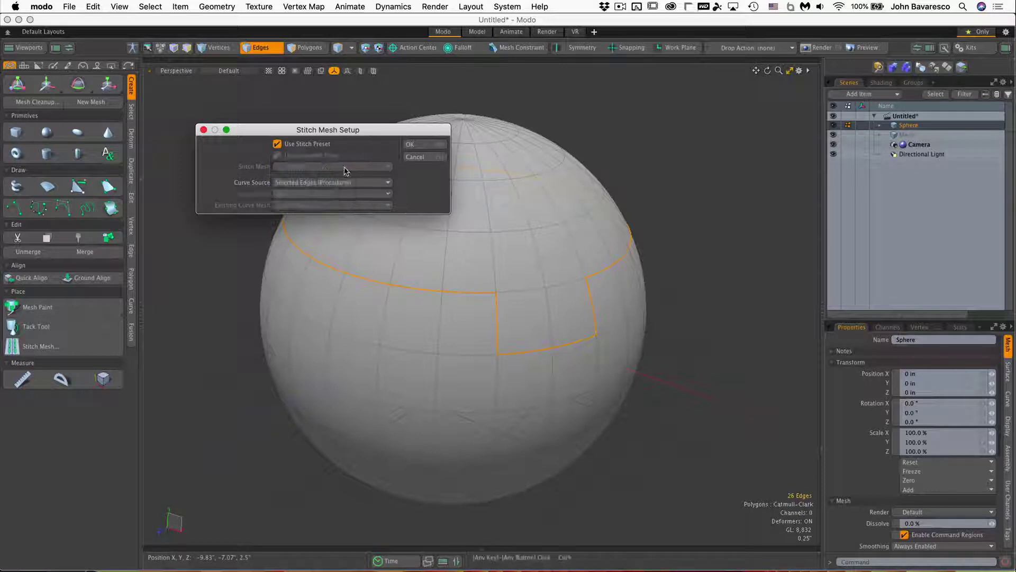
left_click(416, 146)
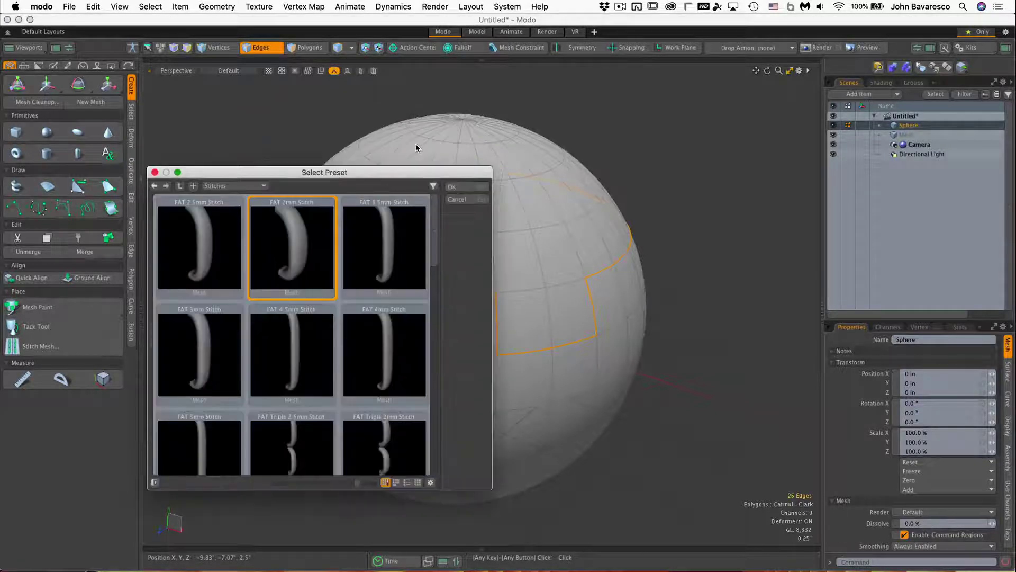
left_click(203, 267)
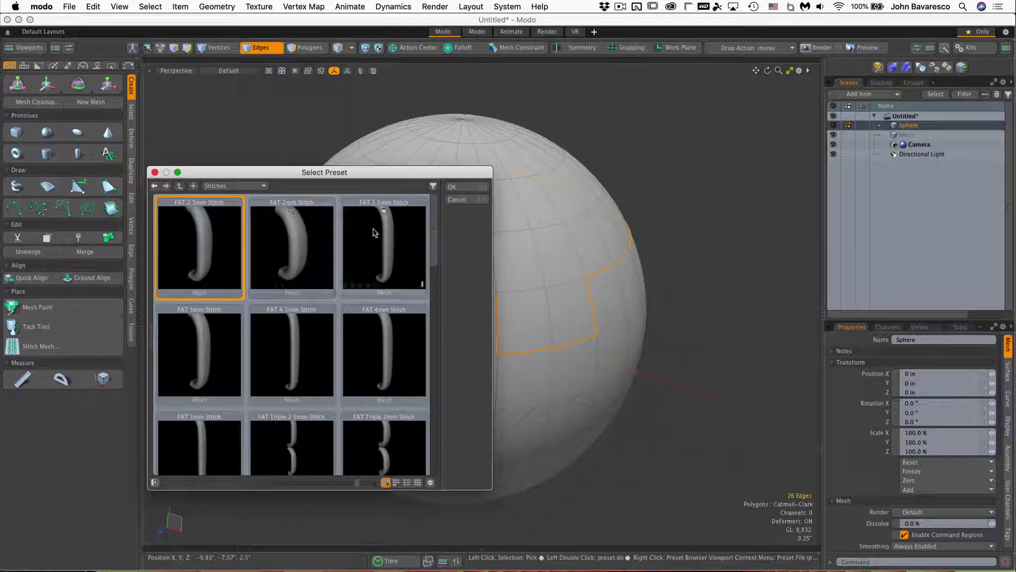
left_click(459, 187)
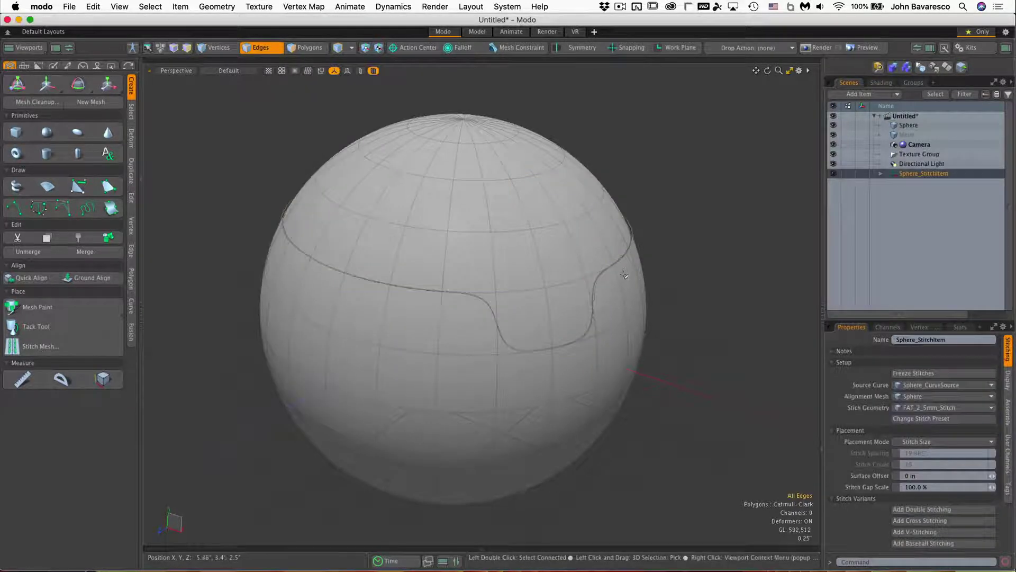
Inspect the stitches along the rerouted edge path up close and from around the sphere.
left_click_drag(456, 306, 367, 356, "ctrl+alt")
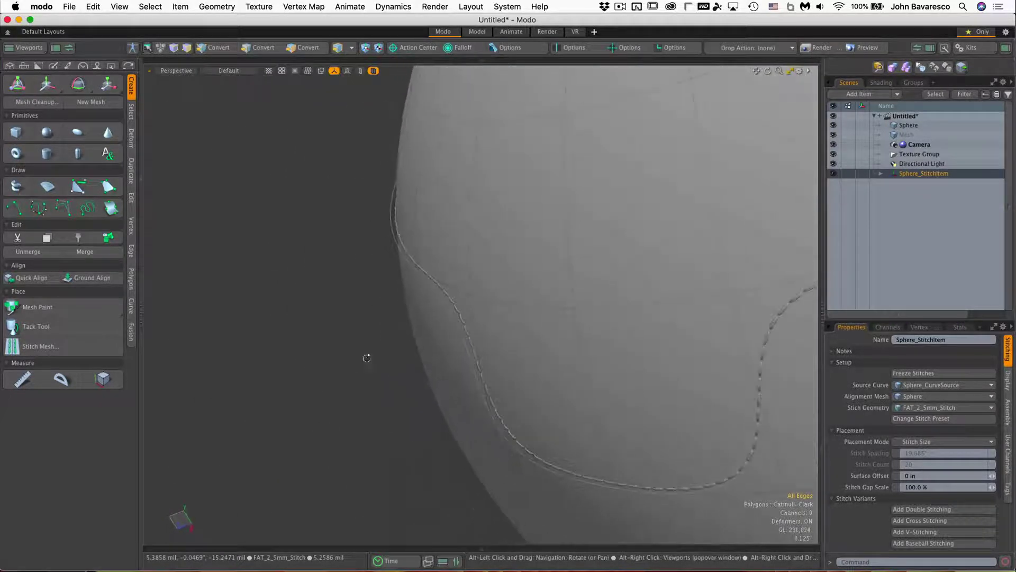
key("2")
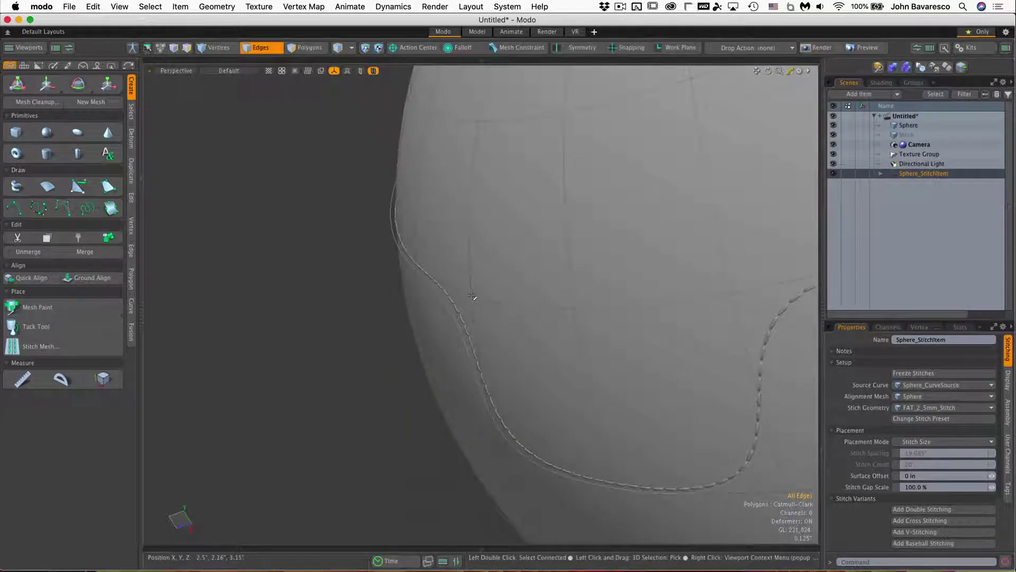
left_click_drag(490, 304, 472, 284, "ctrl+alt")
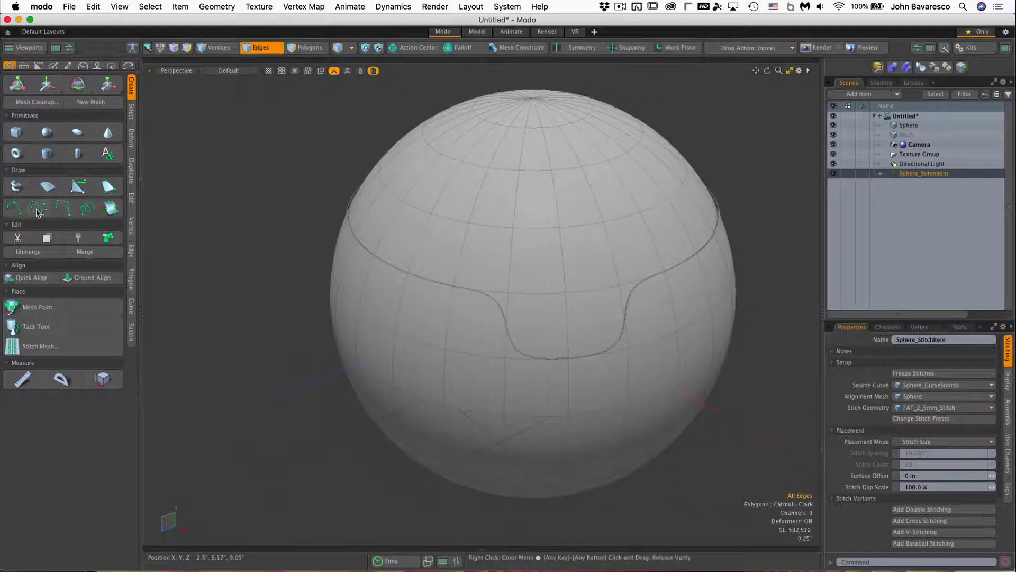
left_click(63, 213)
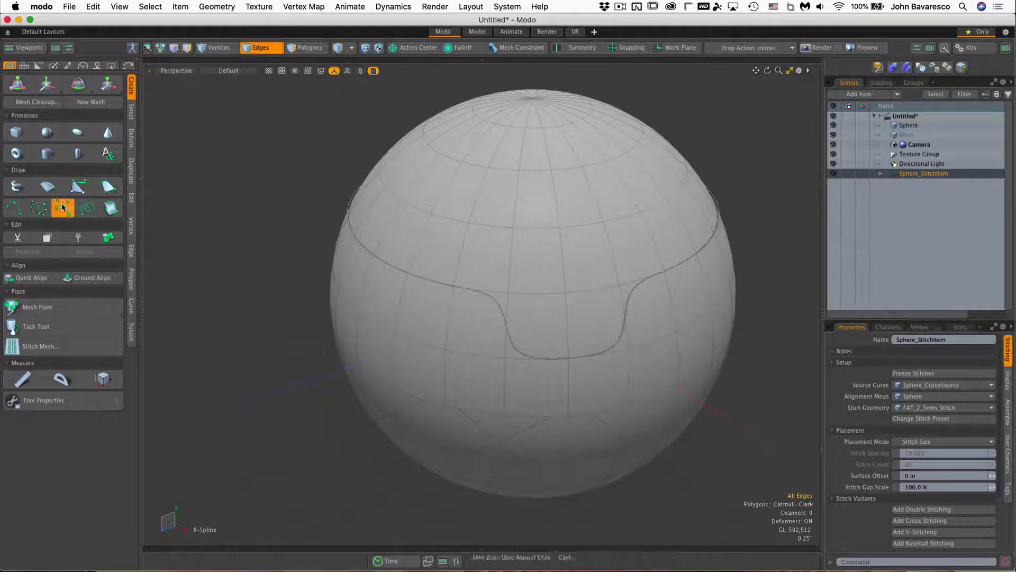
left_click(63, 212)
left_click_drag(447, 241, 566, 226, "ctrl+alt")
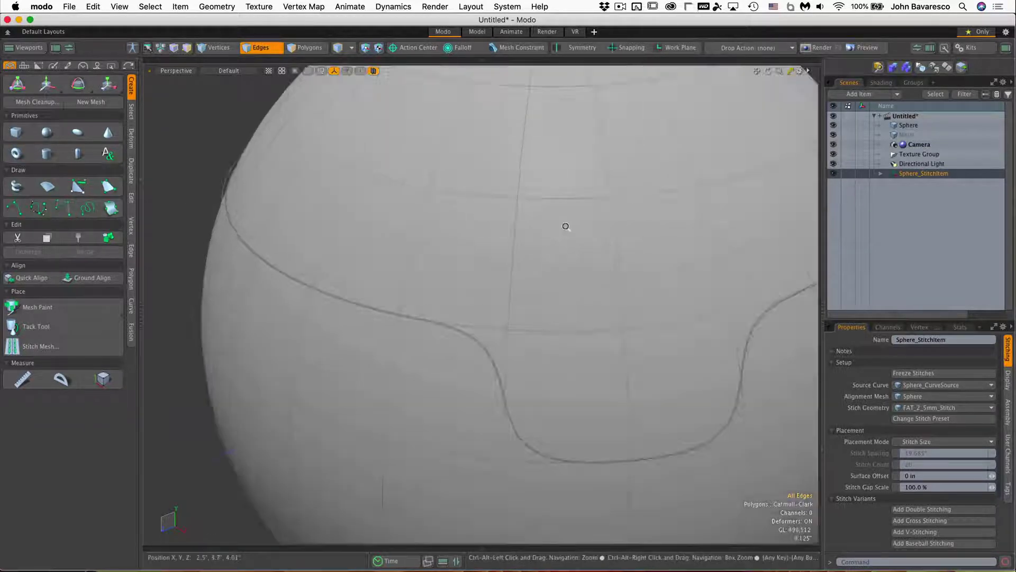
Expand Sphere_StitchItem, choose its Sphere_CurveSource mesh and select all connected edges of the stitch curve.
left_click(881, 173)
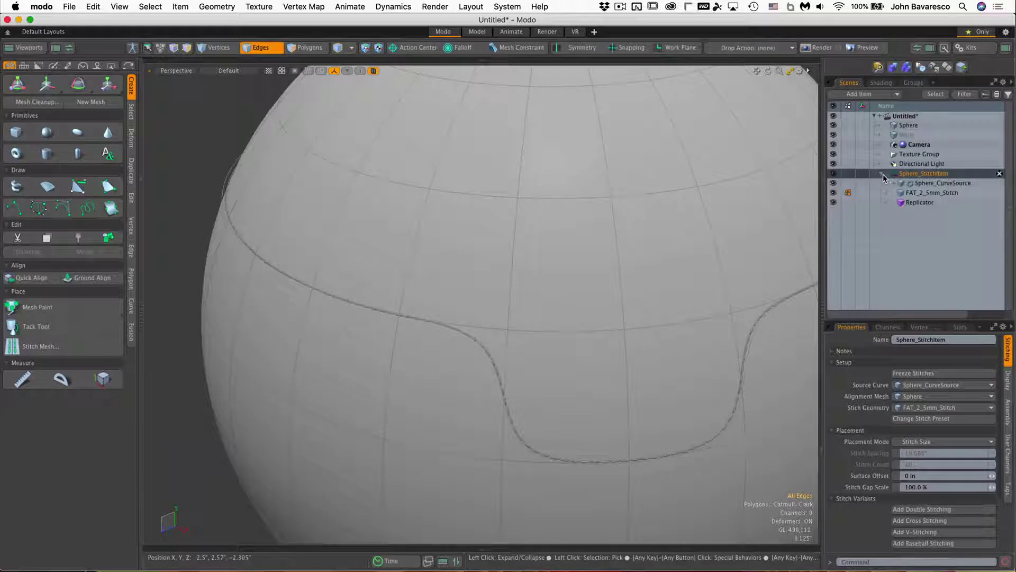
left_click(941, 183)
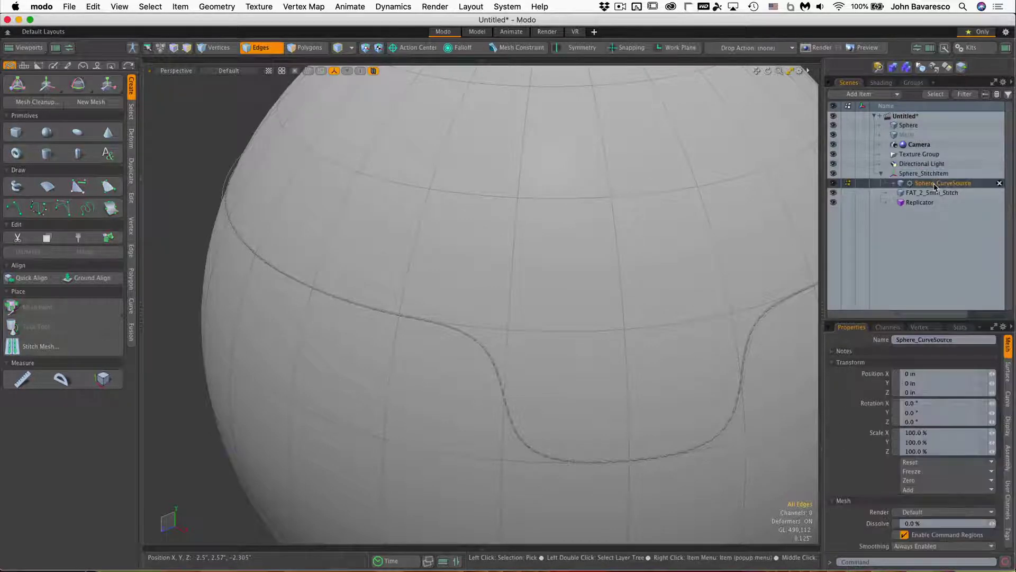
left_click(487, 357)
left_click_drag(526, 325, 418, 335, "alt")
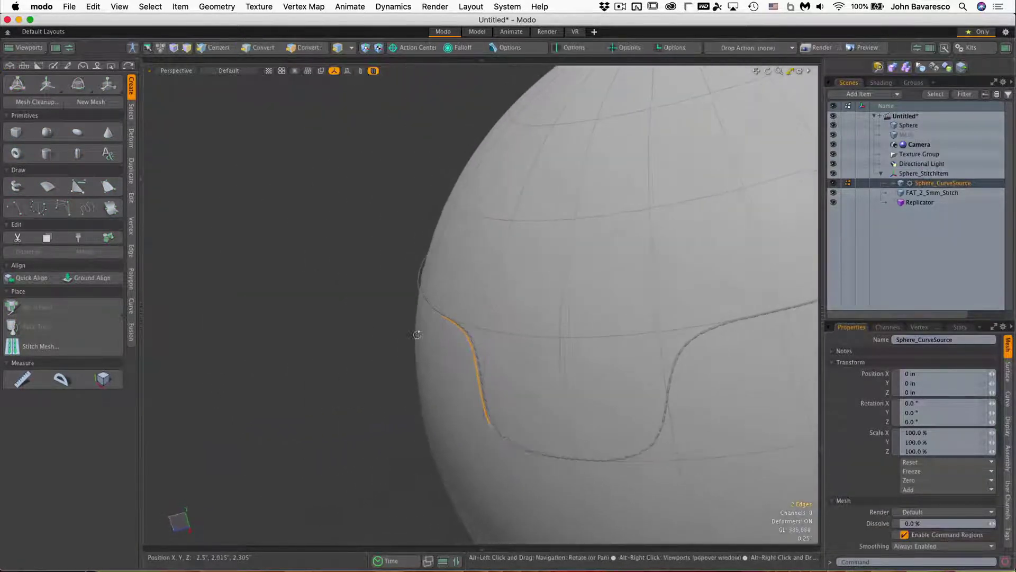
double_click(476, 363)
left_click_drag(482, 365, 721, 256, "alt")
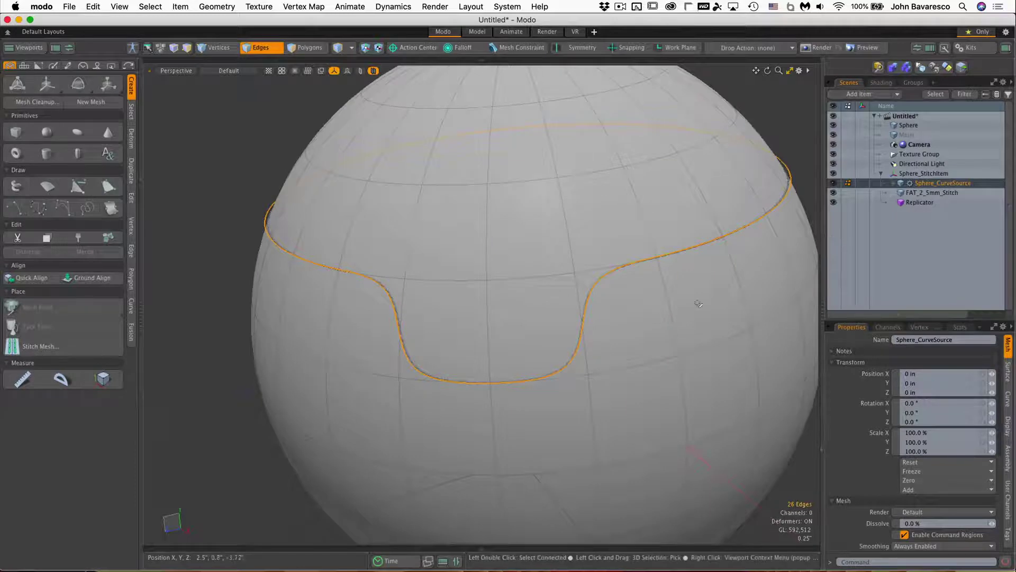
left_click_drag(625, 345, 487, 294, "ctrl+alt")
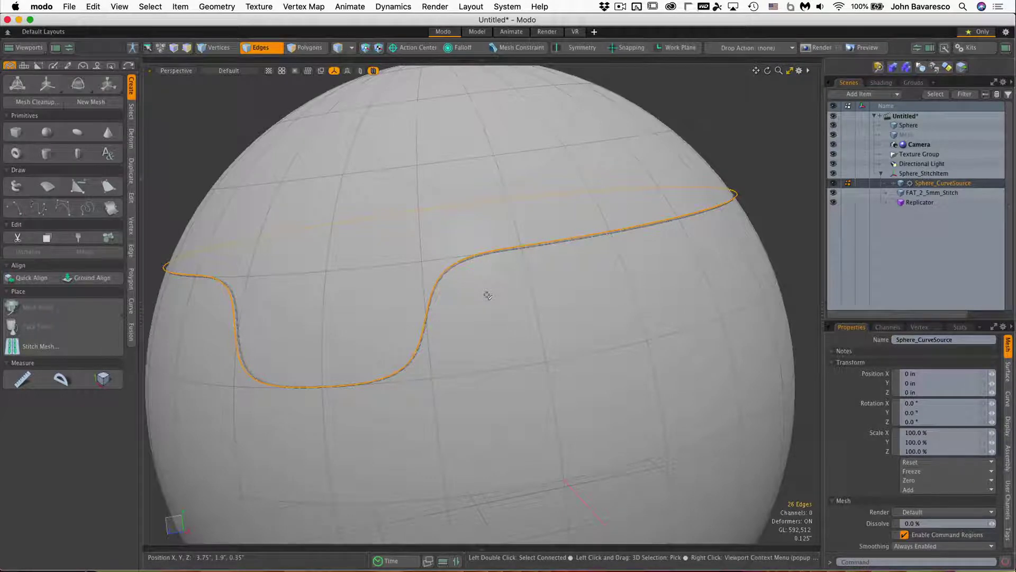
left_click_drag(560, 299, 487, 307, "ctrl+alt")
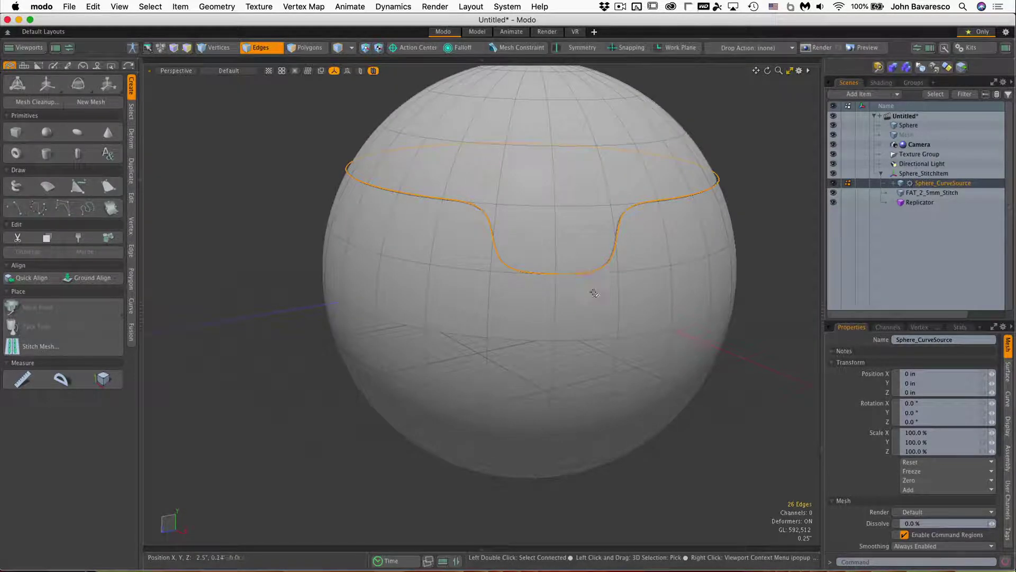
Choose the empty Mesh item in polygon mode and start the Curve tool with the Background mesh constraint on.
left_click_drag(592, 290, 605, 315, "ctrl+alt")
key("3")
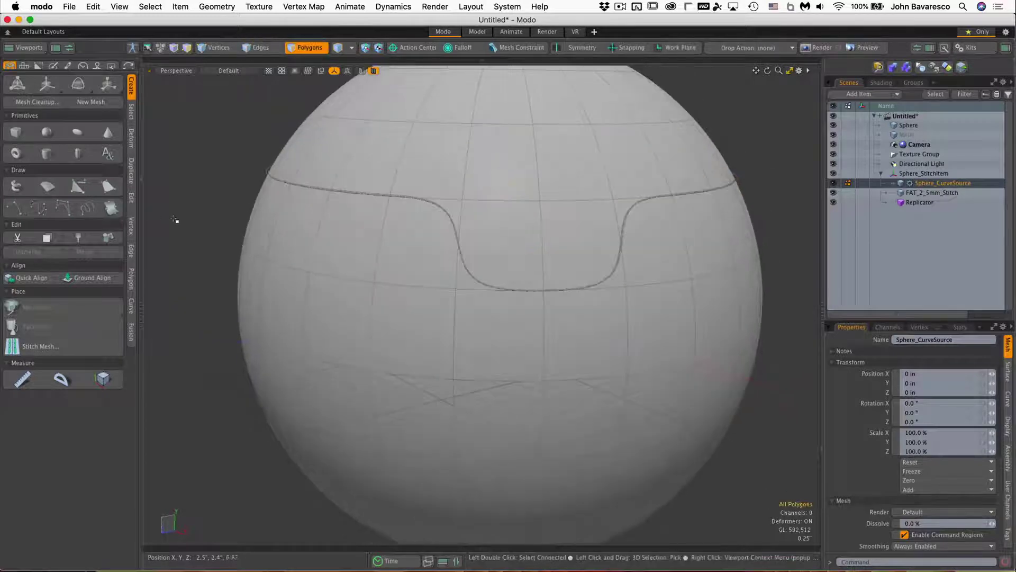
left_click(900, 136)
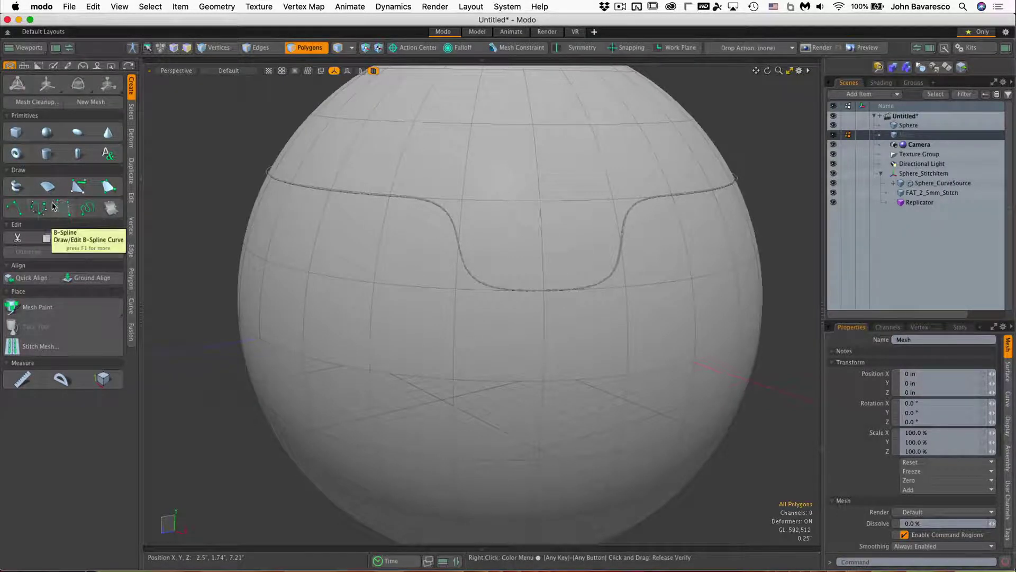
left_click(17, 209)
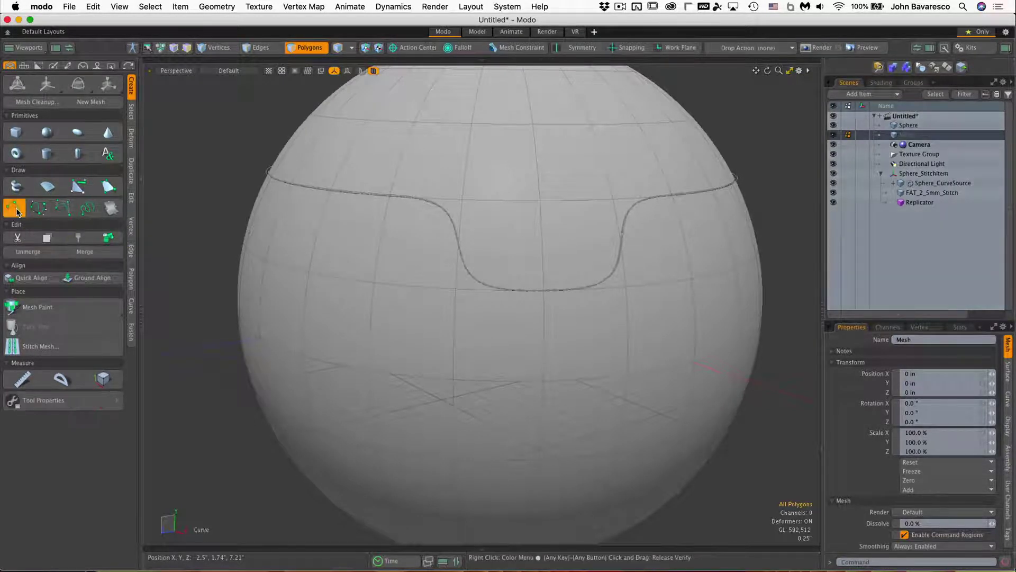
left_click(530, 49)
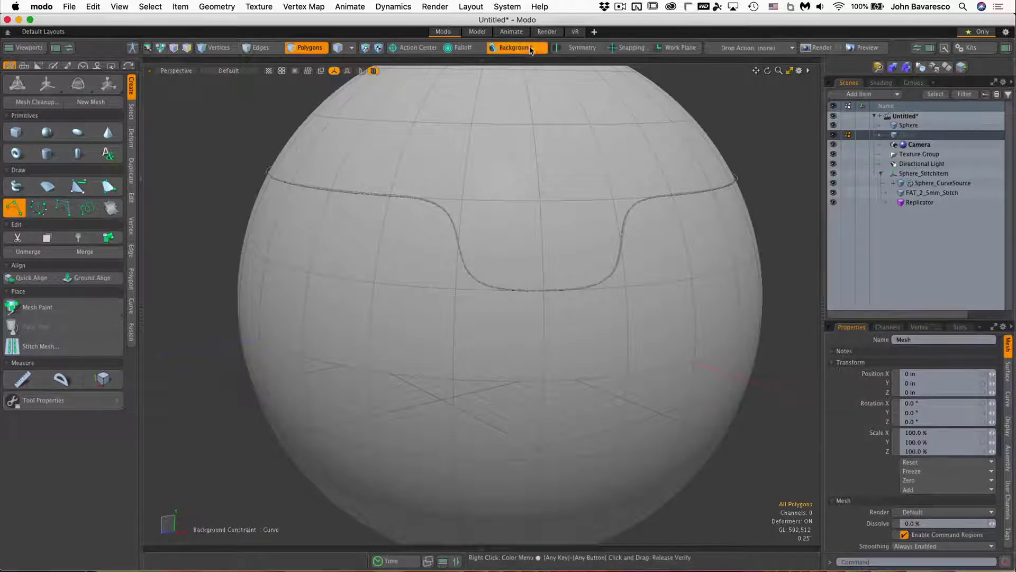
Draw a wavy curve across the sphere below the stitched seam, hooking back at its far end, and name its mesh item curve.
left_click_drag(536, 189, 515, 206, "ctrl+alt")
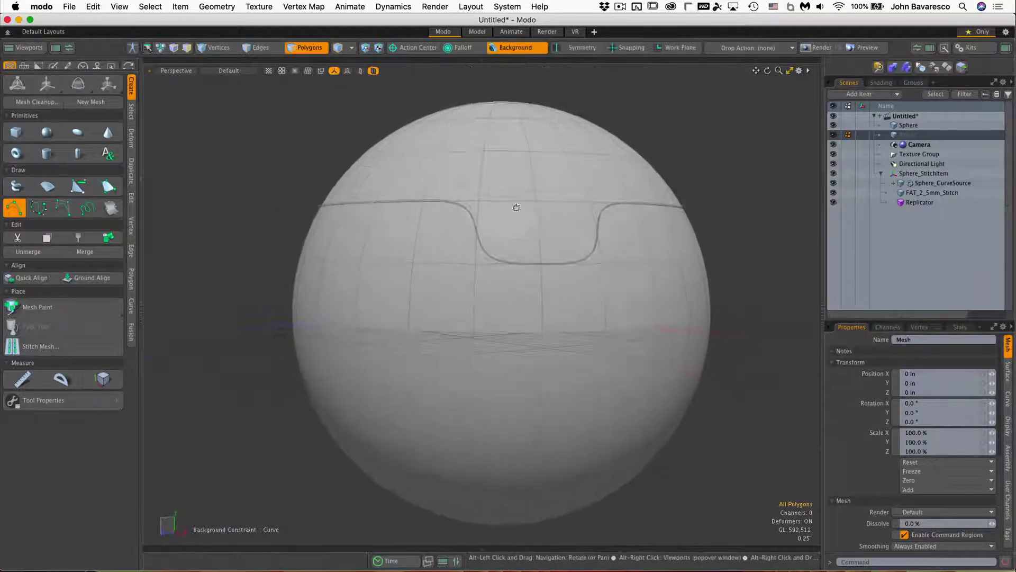
mouse_move(438, 255)
left_mouse_down("alt+shift")
mouse_move(442, 225)
mouse_move(440, 248)
left_mouse_up("alt+shift")
left_click(325, 256)
left_click(385, 214)
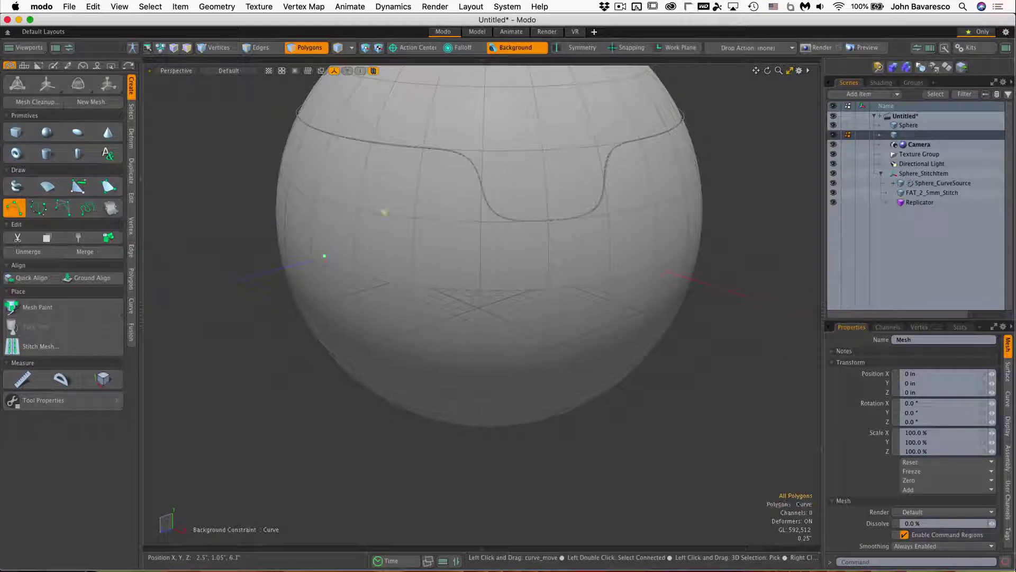
left_click(483, 280)
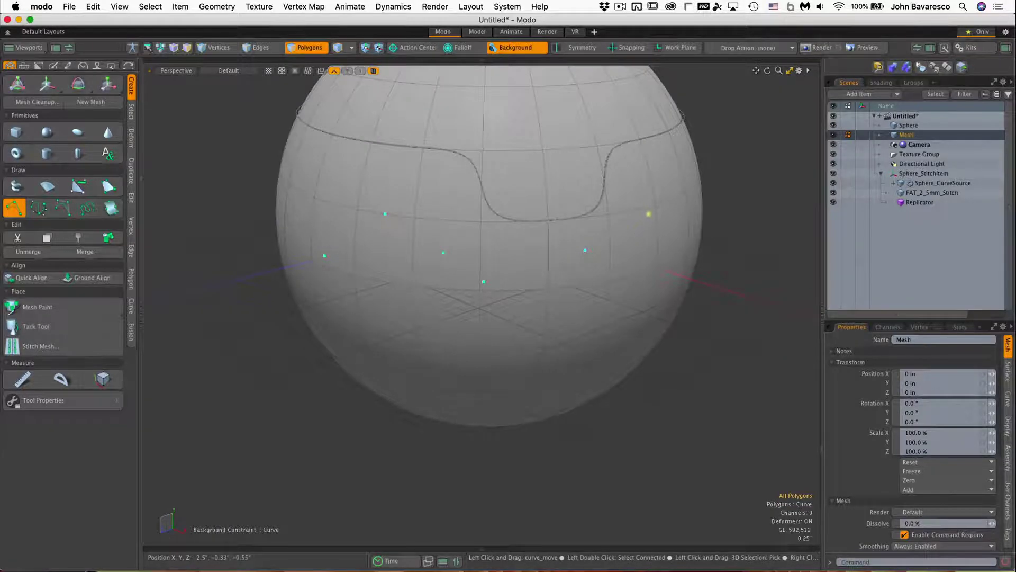
left_click_drag(649, 217, 458, 231, "alt+shift")
left_click(584, 220)
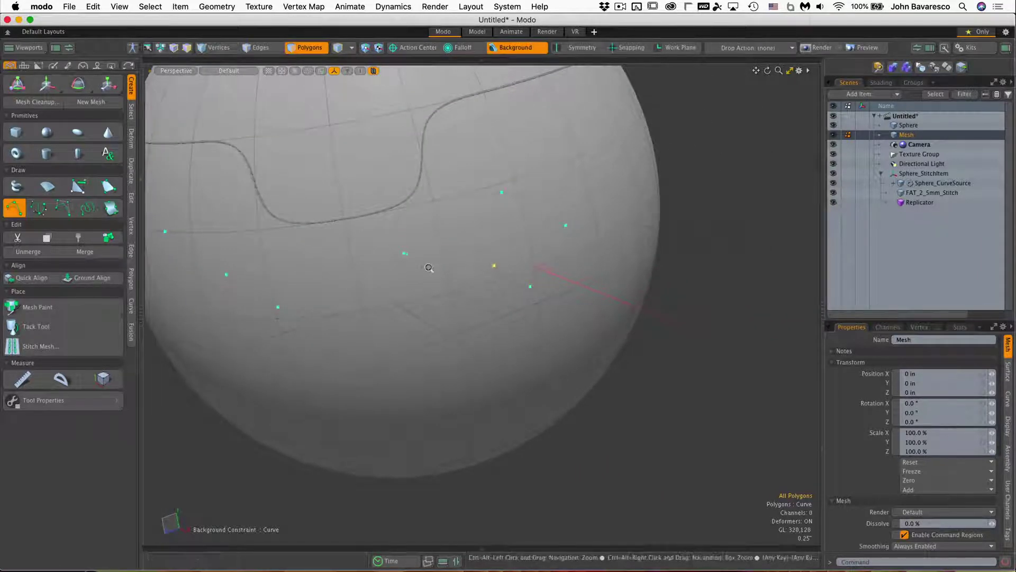
left_click_drag(492, 266, 518, 227, "alt")
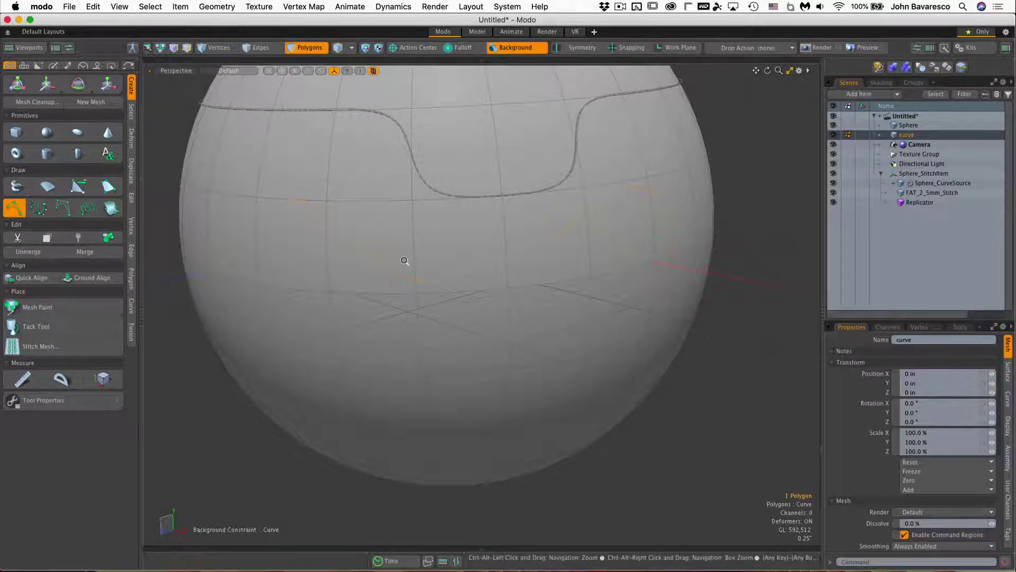
left_click_drag(403, 259, 447, 349, "alt")
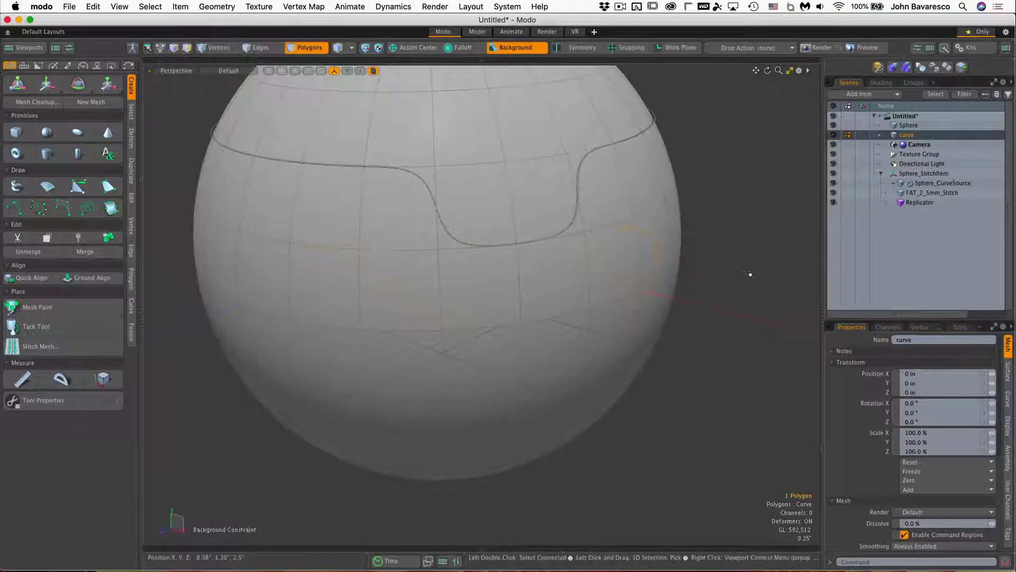
Create a Stitch Mesh with Existing Mesh as the curve source, curve as the existing curve mesh and the FAT 2mm Stitch preset.
left_click(76, 345)
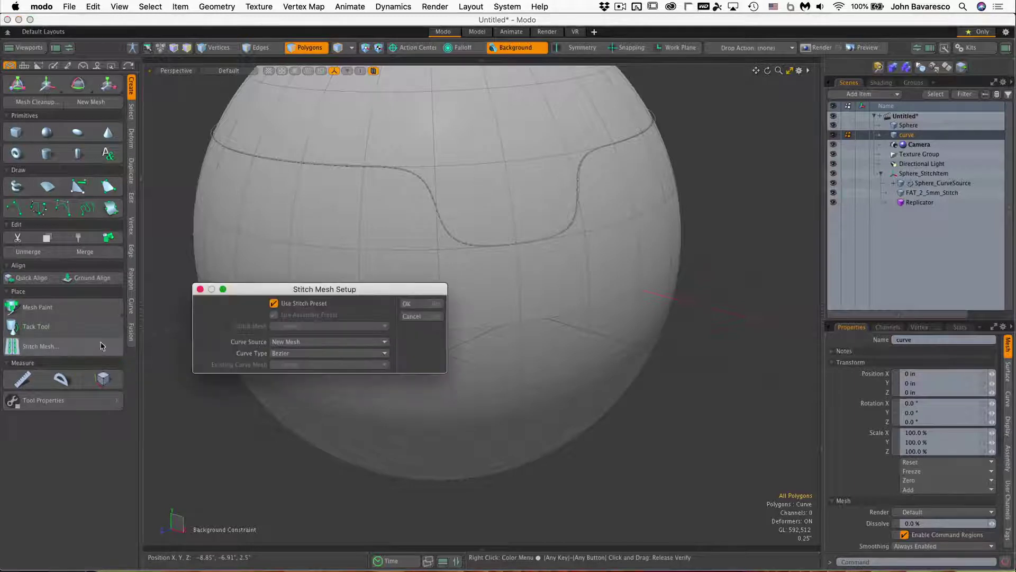
left_click_drag(284, 292, 621, 265)
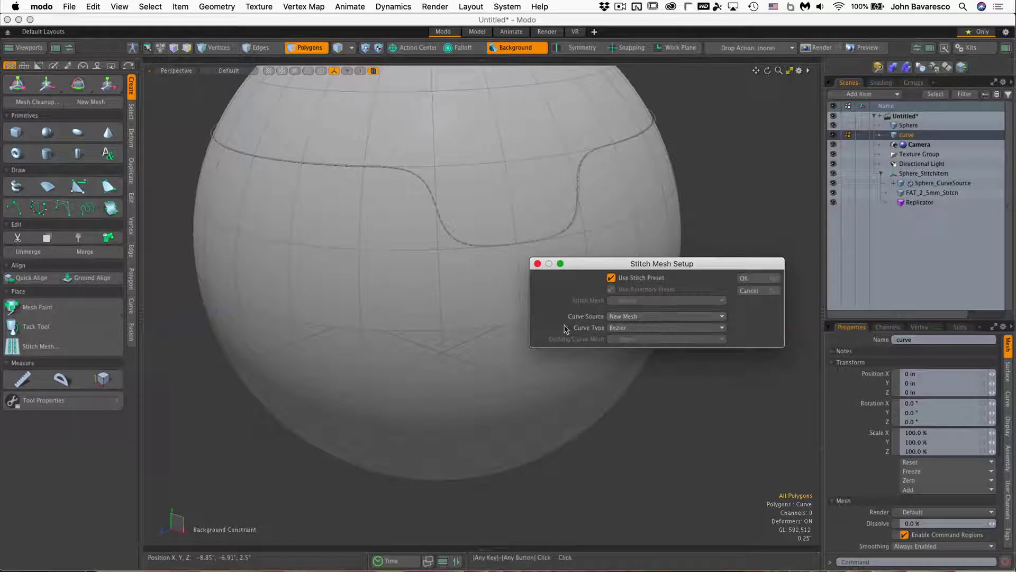
left_click(630, 317)
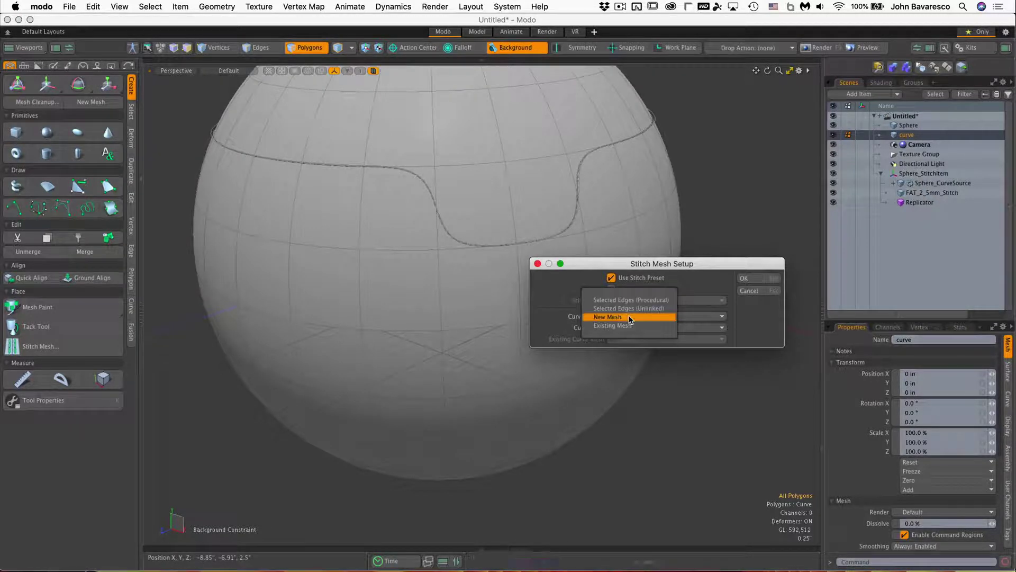
left_click(631, 326)
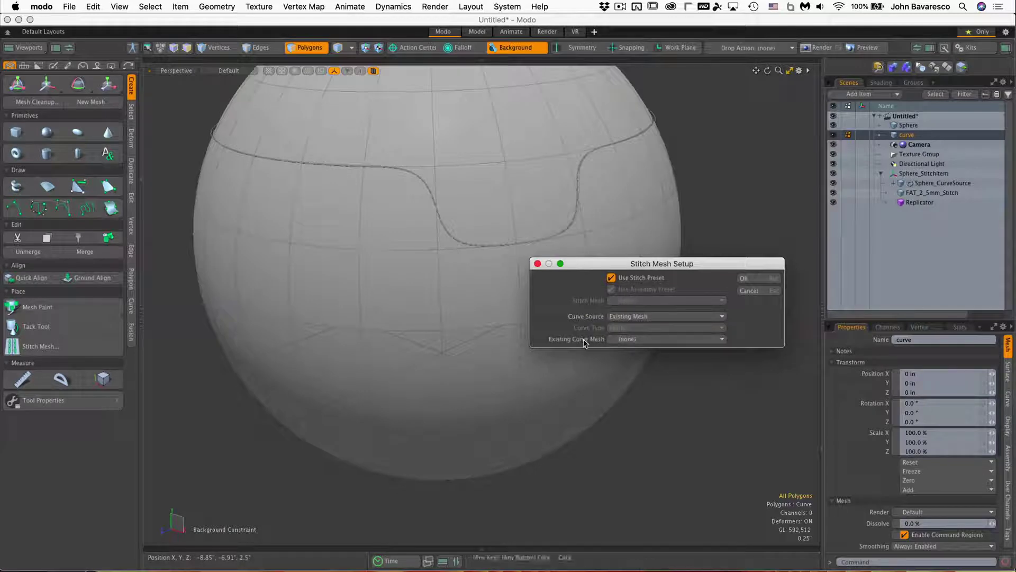
left_click(650, 343)
left_click(652, 352)
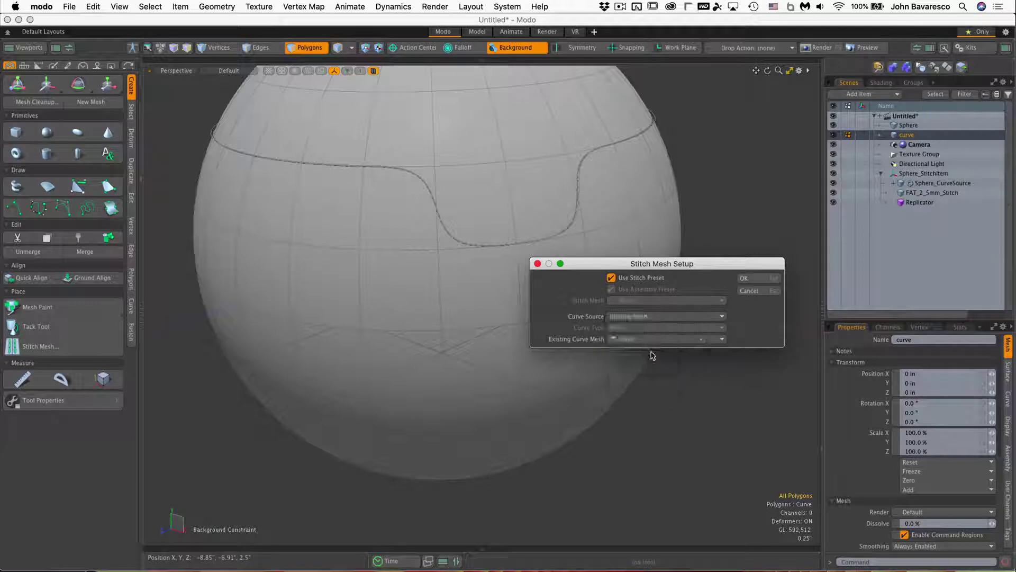
left_click(751, 279)
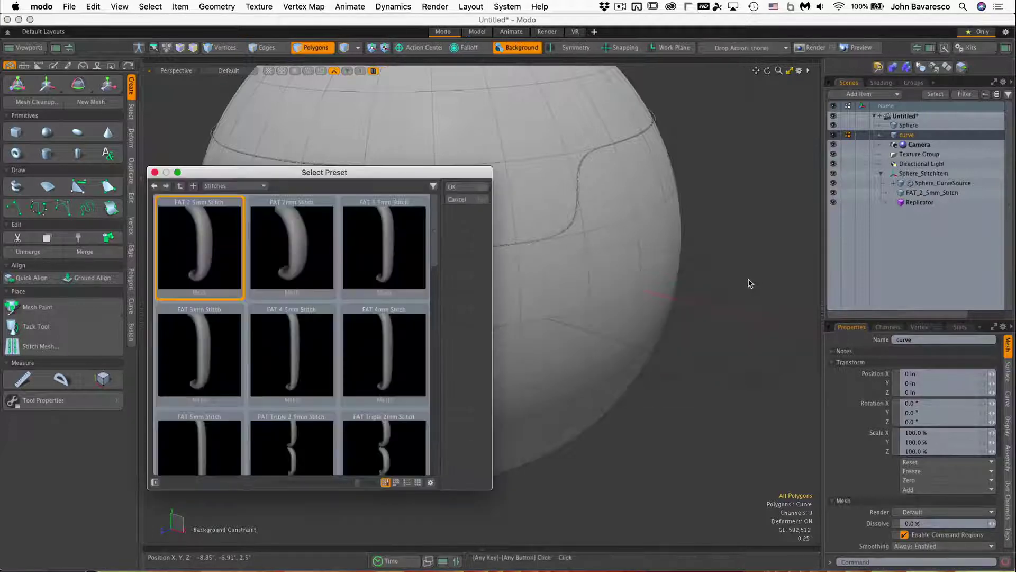
left_click(306, 263)
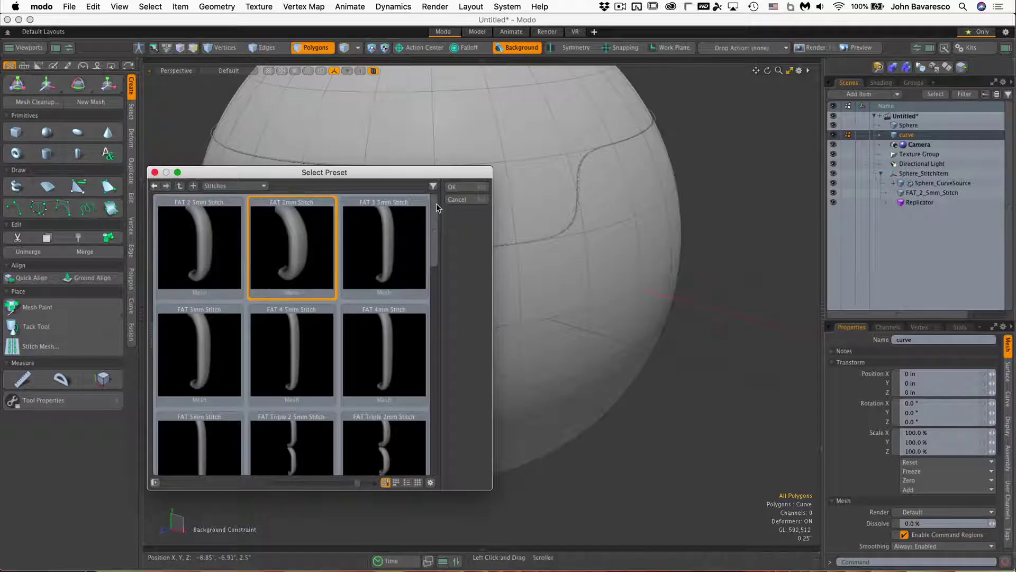
left_click(454, 187)
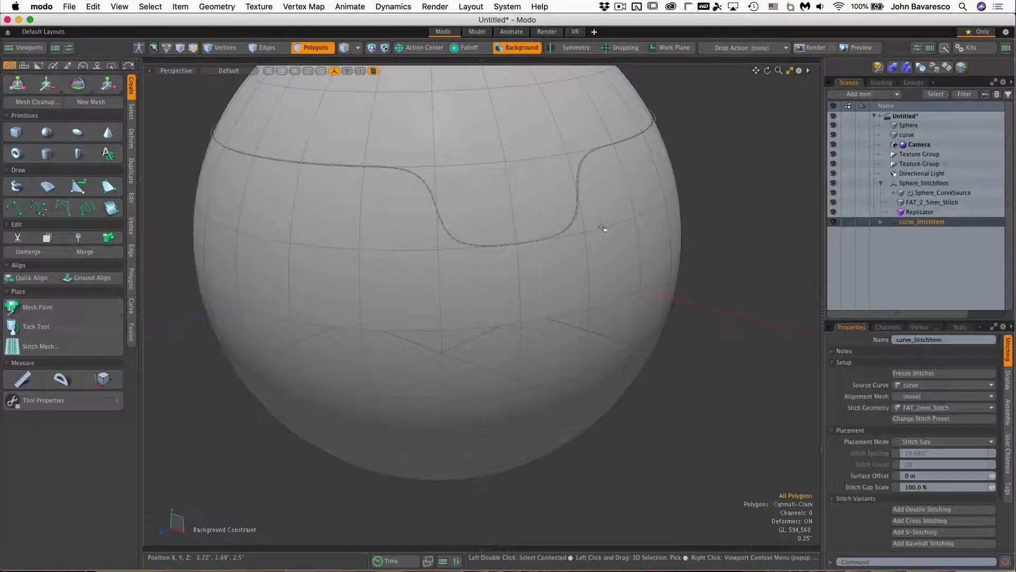
Set the Alignment Mesh of curve_StitchItem to Sphere.
left_click_drag(462, 288, 493, 263, "ctrl+alt")
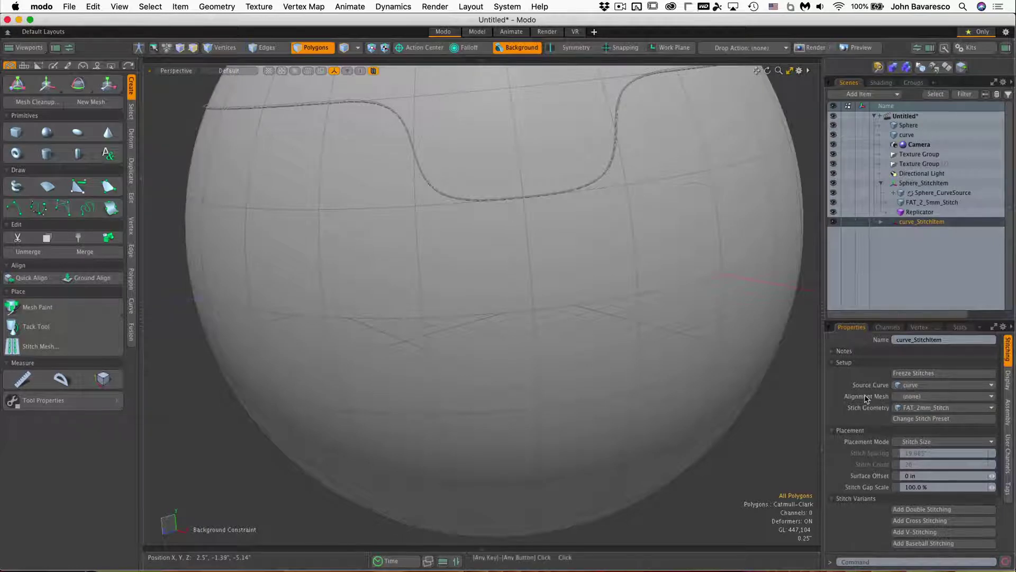
left_click(919, 397)
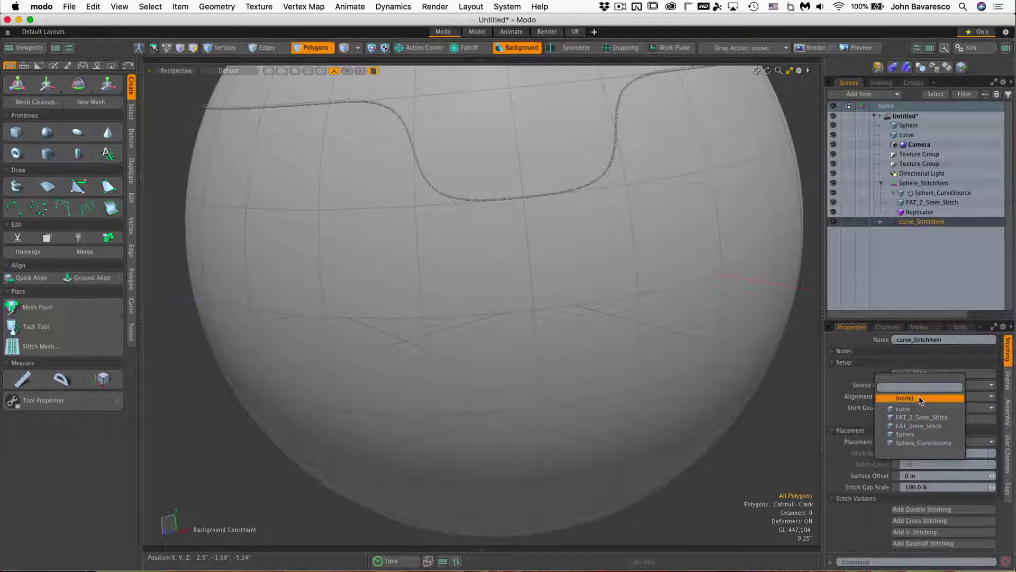
left_click(921, 435)
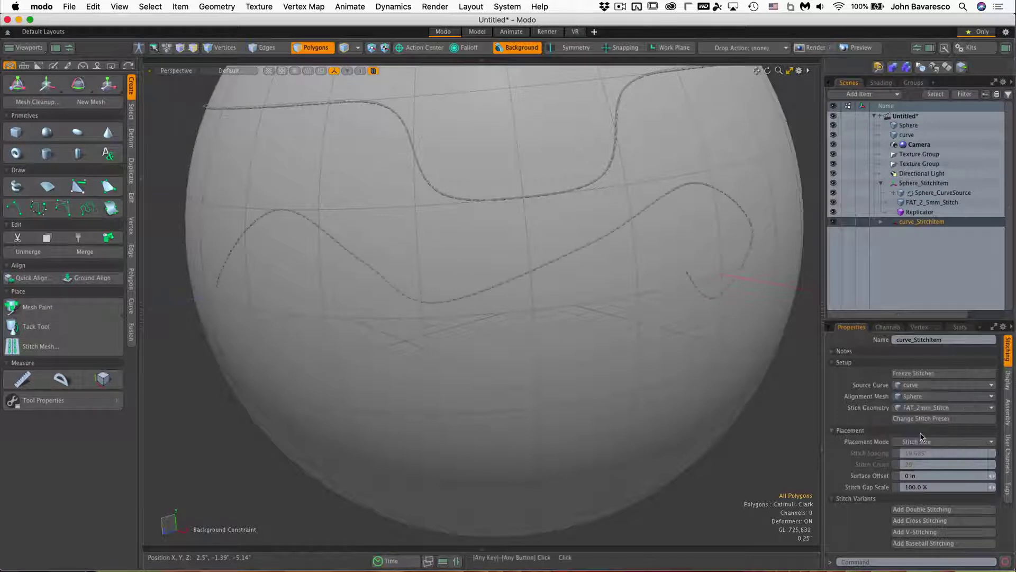
mouse_move(570, 243)
left_mouse_down("ctrl+alt")
mouse_move(602, 225)
mouse_move(626, 229)
mouse_move(540, 282)
mouse_move(576, 261)
left_mouse_up("ctrl+alt")
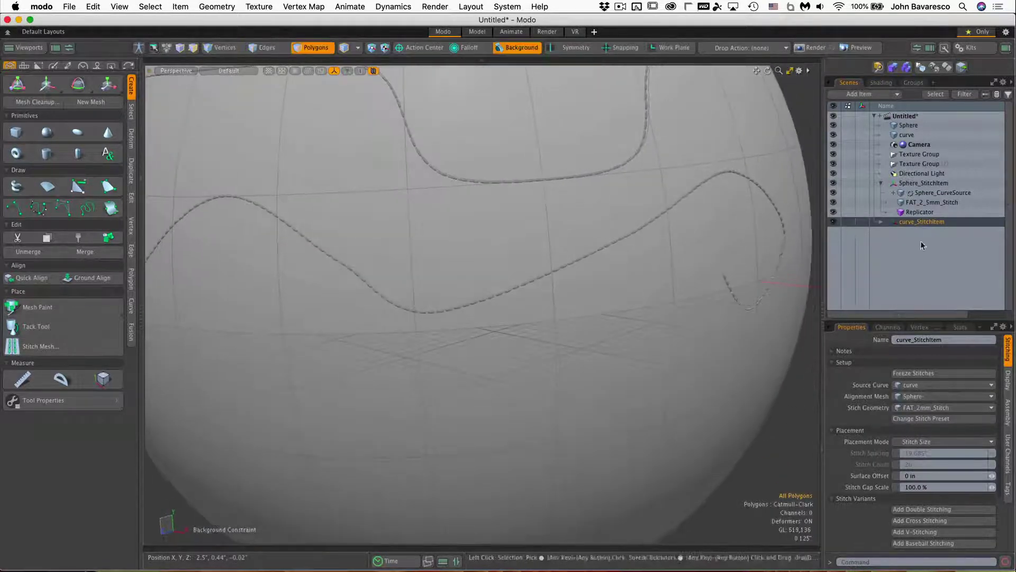
Reshape the curve mesh by moving its lowest middle point, first constrained to the background and again with the Background constraint off.
left_click(907, 134)
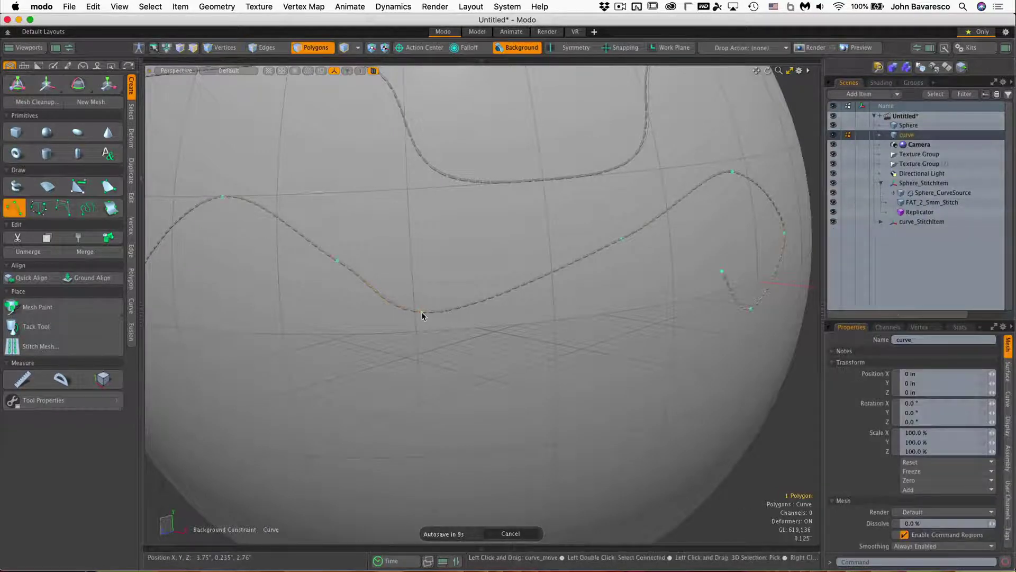
left_click_drag(422, 313, 484, 322)
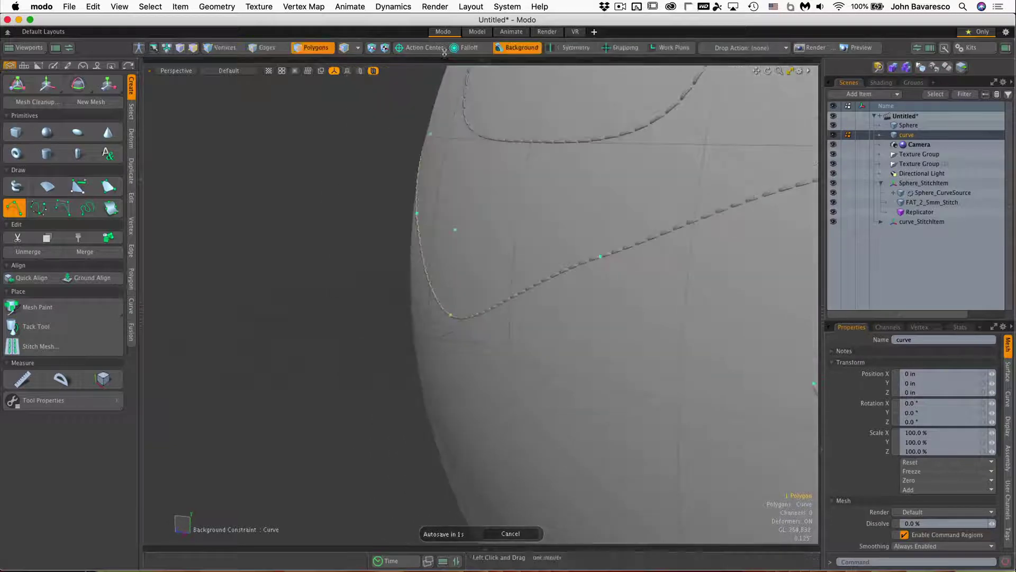
left_click(532, 48)
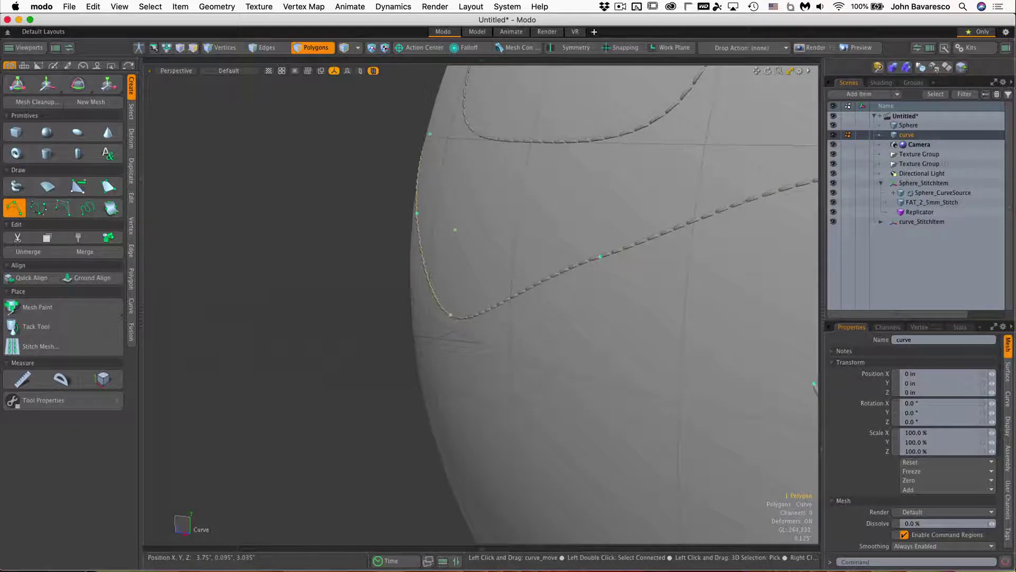
left_click_drag(453, 318, 485, 319)
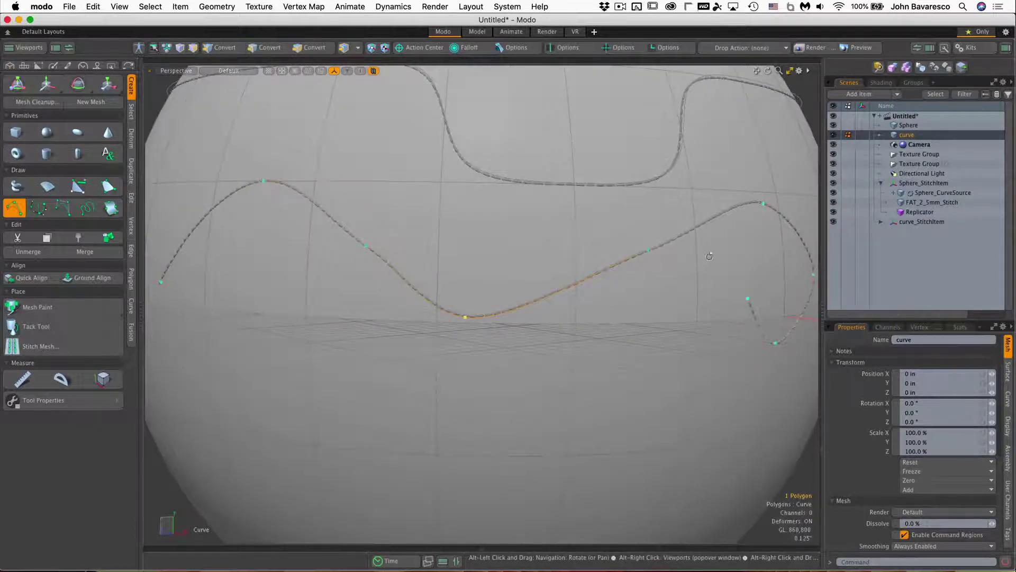
left_click_drag(616, 265, 279, 318, "alt")
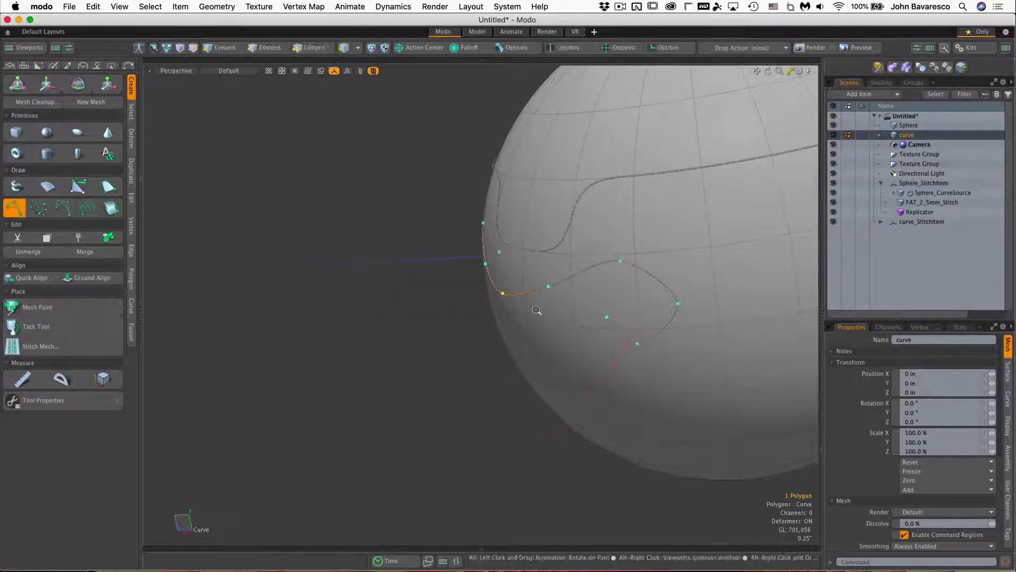
left_click_drag(540, 313, 675, 256, "alt")
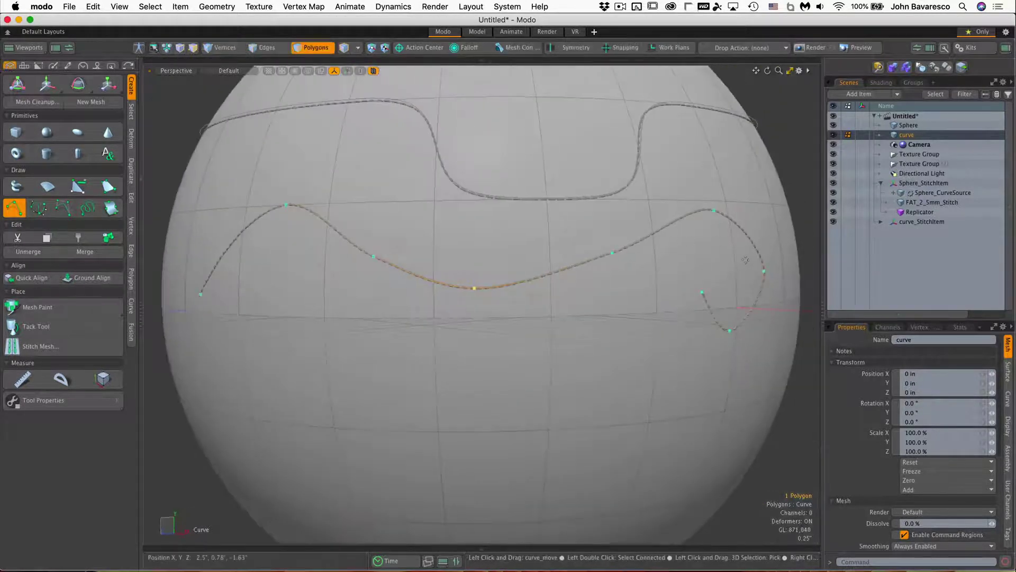
Collapse Sphere_StitchItem and change the stitch preset of curve_StitchItem to FAT 4.5mm Stitch.
left_click_drag(934, 321, 929, 264)
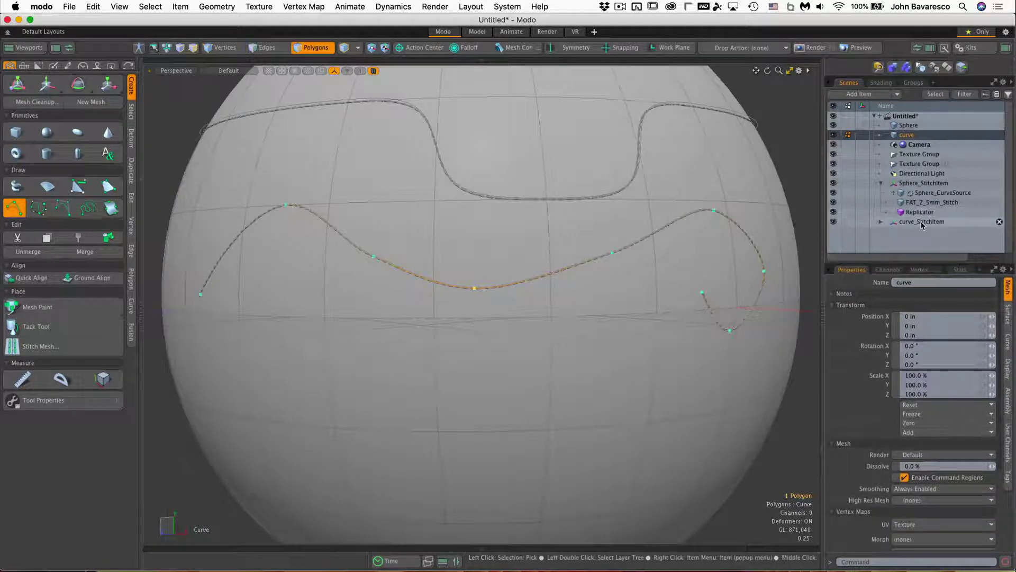
left_click(881, 183)
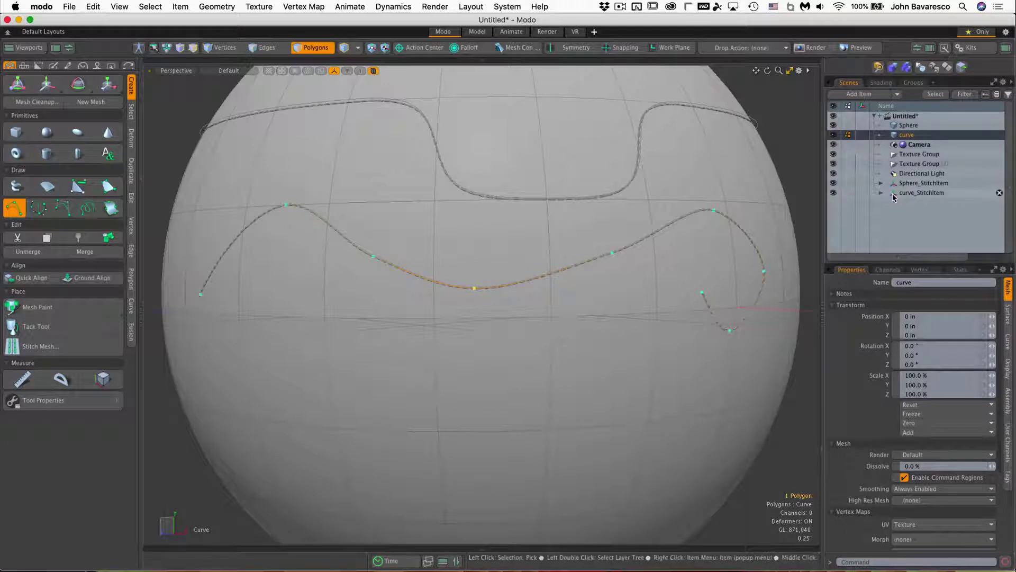
left_click(914, 195)
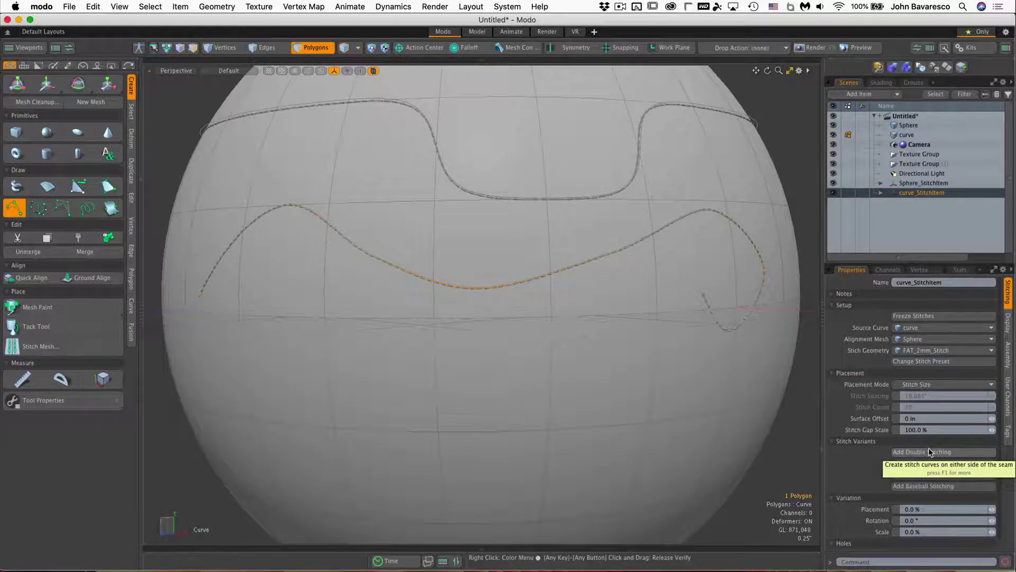
left_click(952, 362)
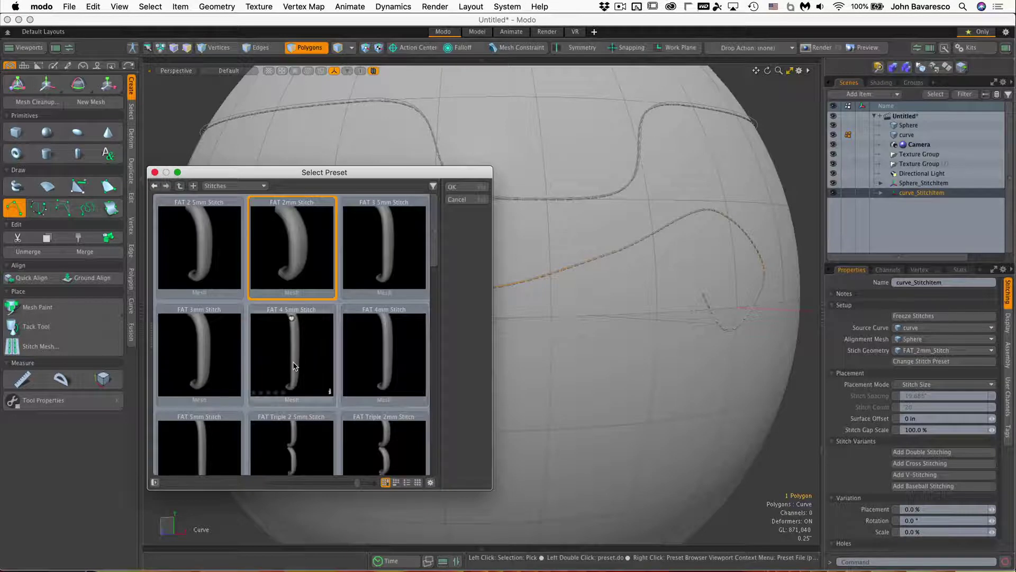
left_click(324, 384)
left_click(468, 187)
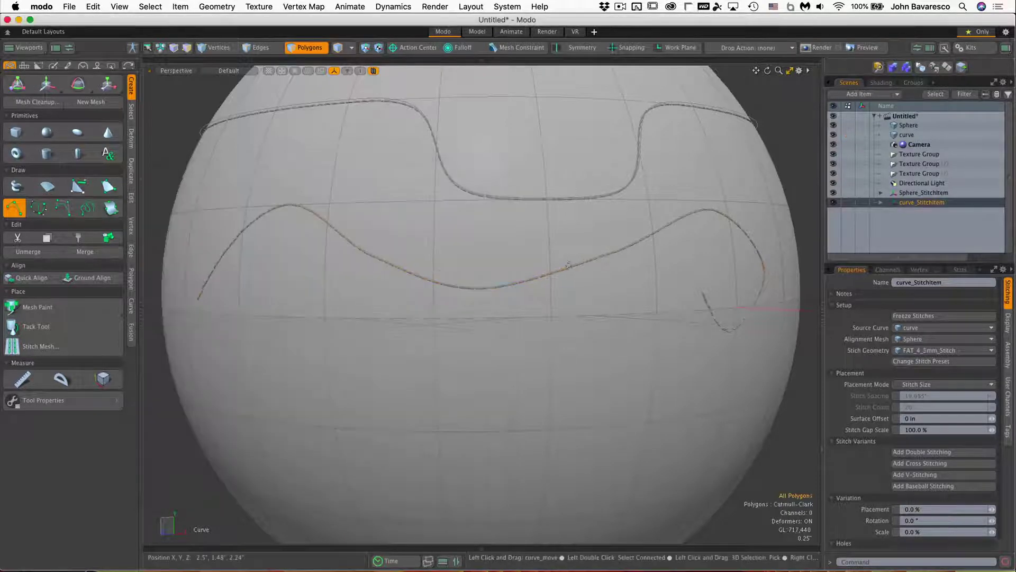
scroll(480, 272, "up", 5)
left_click_drag(544, 288, 388, 333, "alt")
left_click_drag(461, 336, 607, 298, "alt")
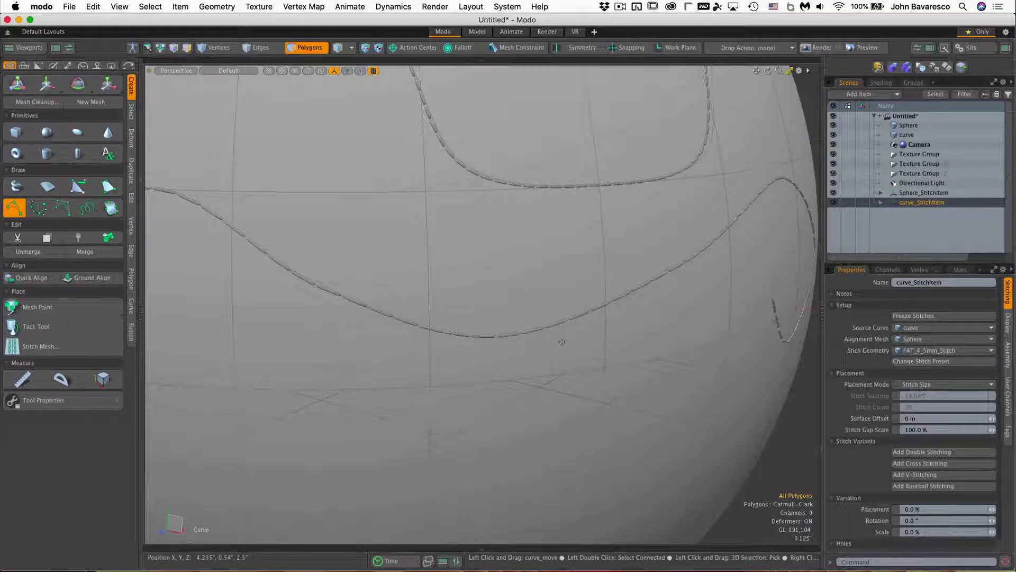
mouse_move(449, 379)
left_mouse_down("ctrl+alt")
mouse_move(601, 329)
mouse_move(731, 308)
mouse_move(454, 370)
left_mouse_up("ctrl+alt")
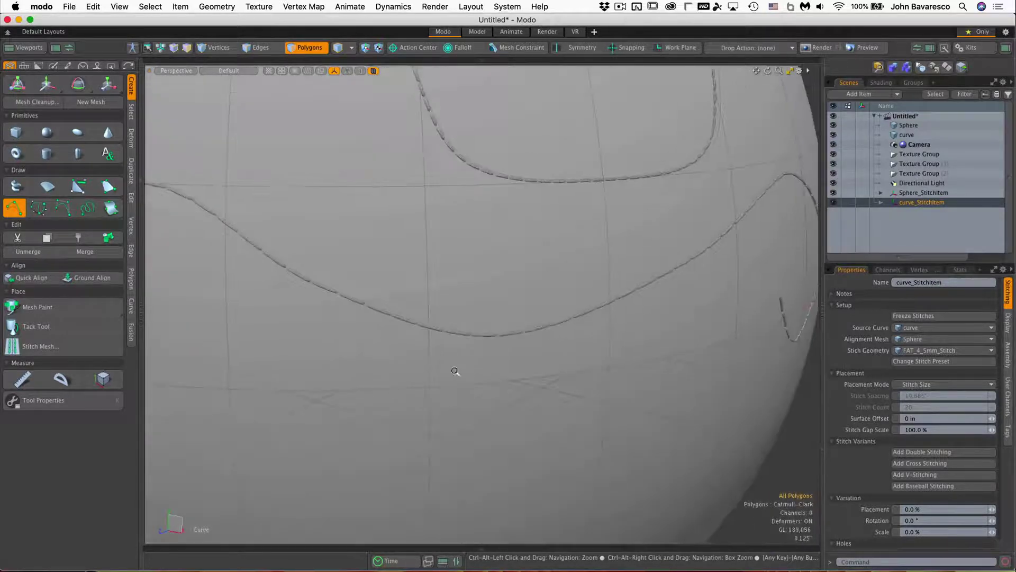
Hide the Sphere and examine the source stitch mesh up close at the origin.
left_click(833, 126)
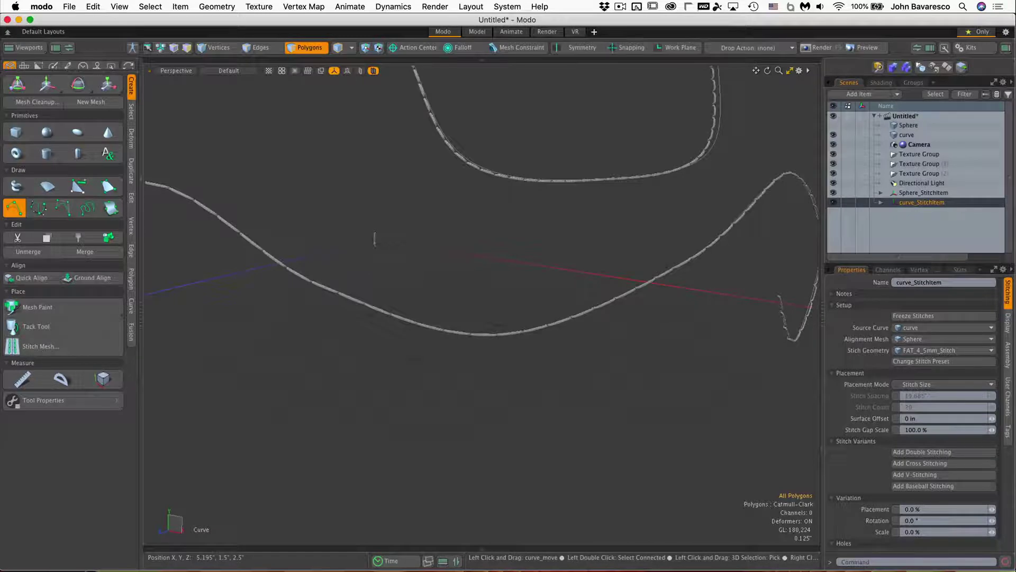
key("q")
scroll(373, 215, "down", 3)
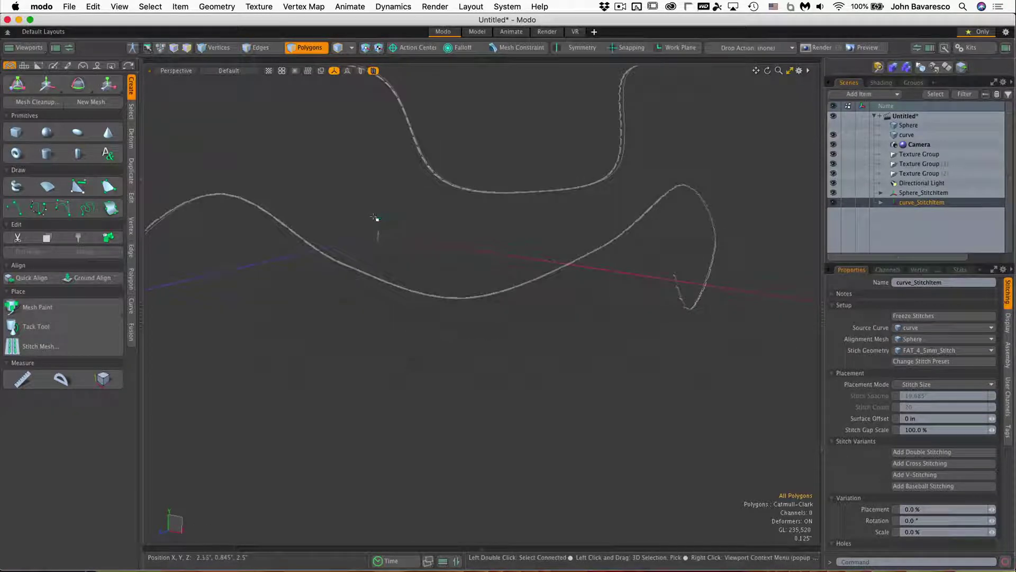
key("5")
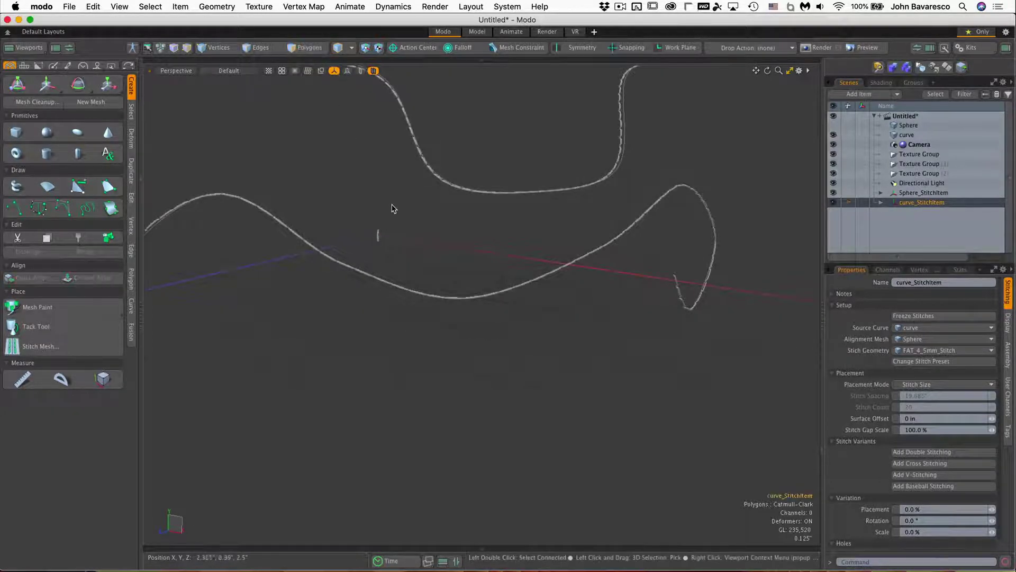
scroll(378, 234, "down", 5)
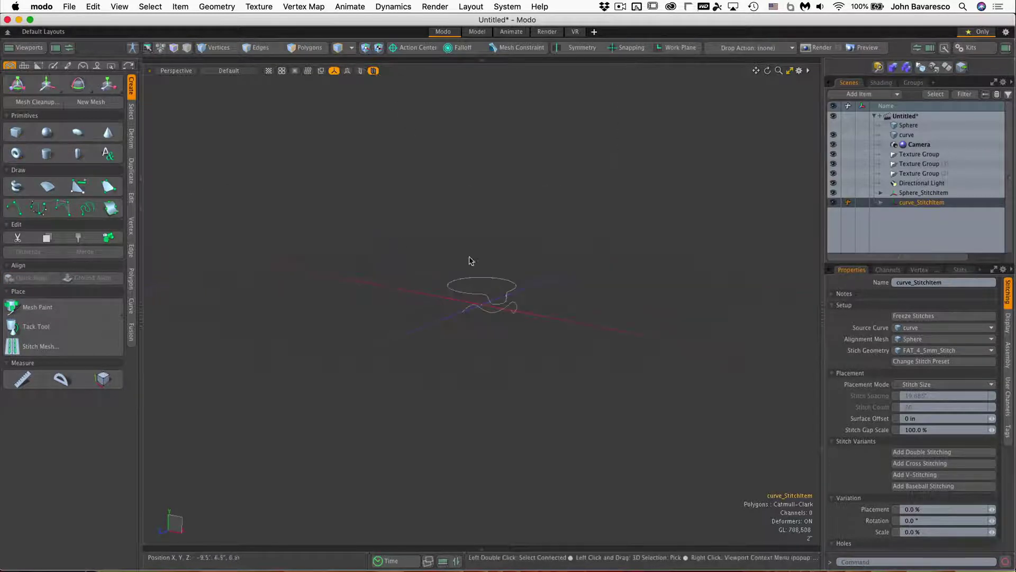
left_click_drag(479, 312, 617, 272, "ctrl+alt")
left_click_drag(386, 324, 448, 253, "alt")
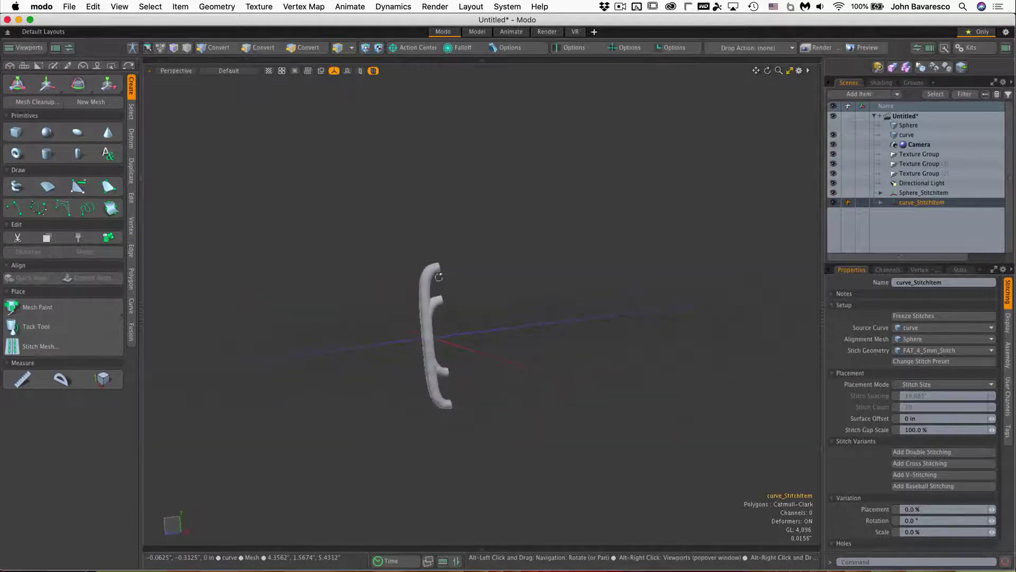
Select polygons at one end of the source stitch mesh, and show the Sphere again.
key("3")
left_click(438, 264)
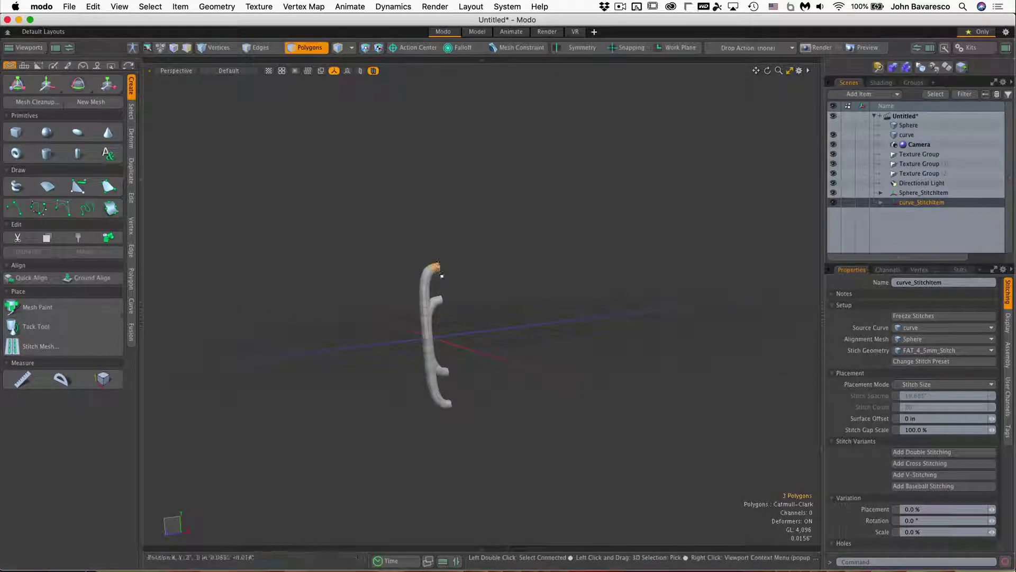
left_click_drag(454, 268, 529, 318, "alt")
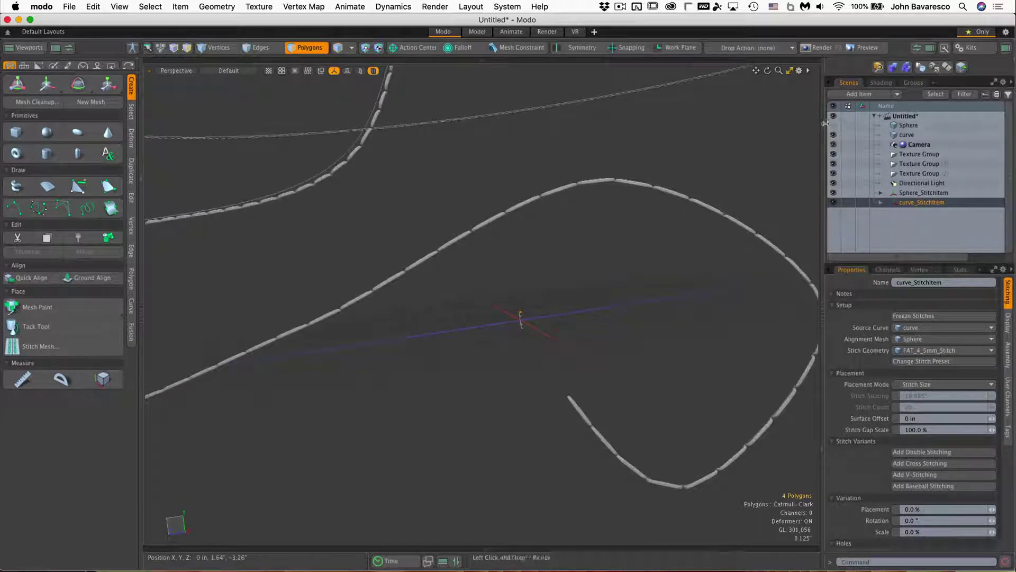
left_click(833, 125)
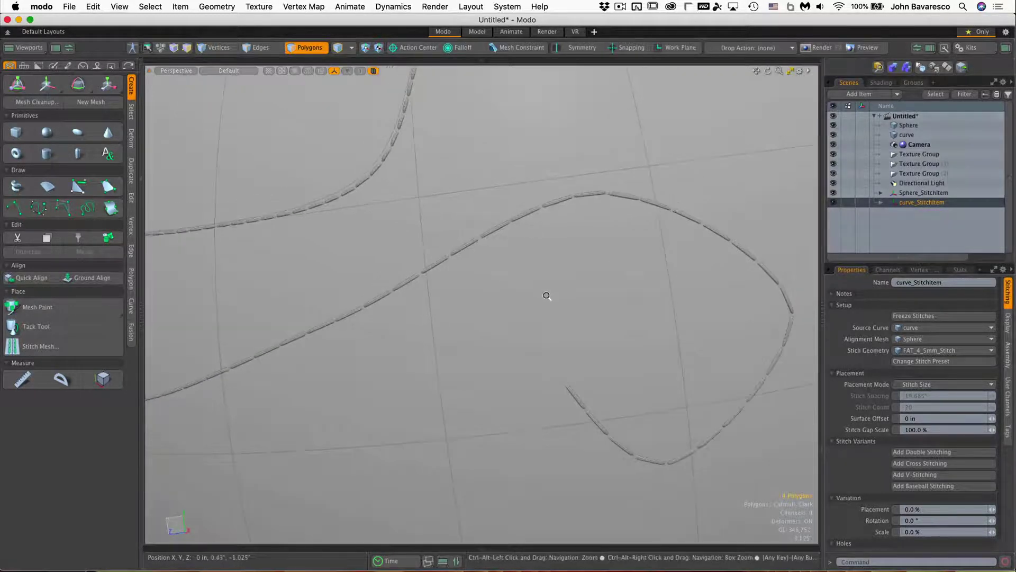
left_click_drag(547, 296, 534, 278, "alt")
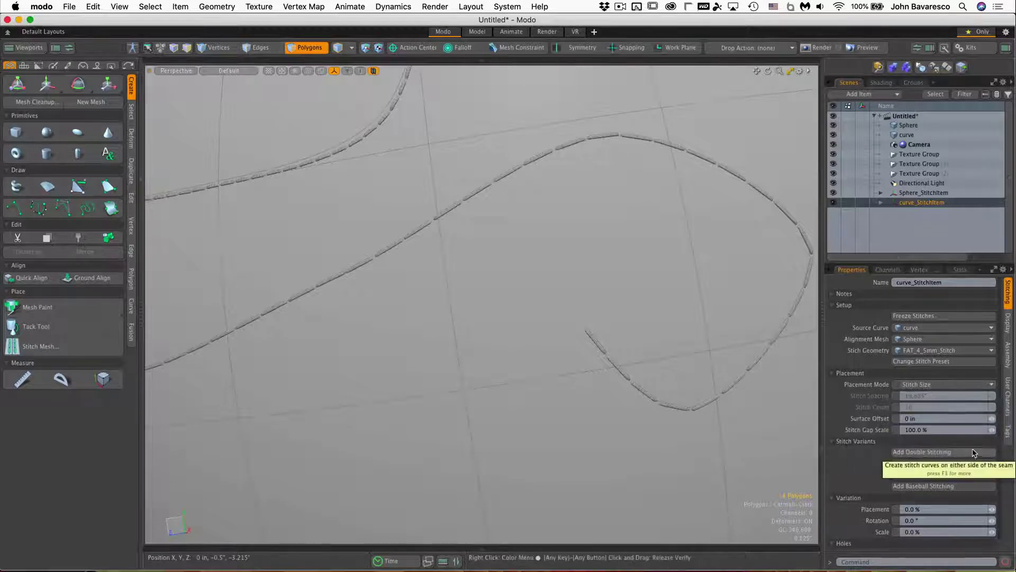
Try a Stitch Gap Scale of 160% on curve_StitchItem and return it to 100%.
left_click_drag(992, 429, 1015, 430)
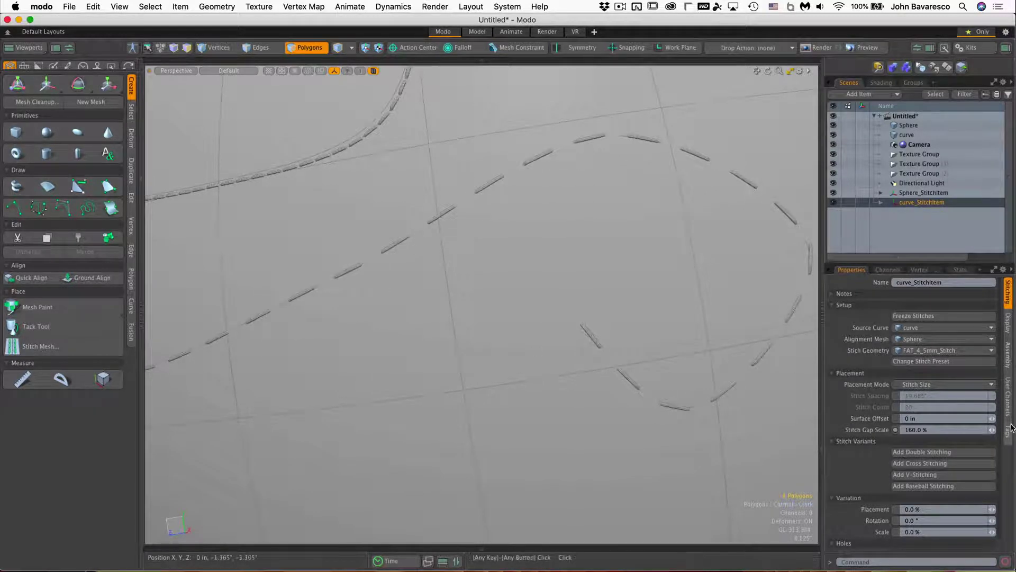
left_click_drag(992, 430, 983, 430)
left_click_drag(983, 430, 974, 430)
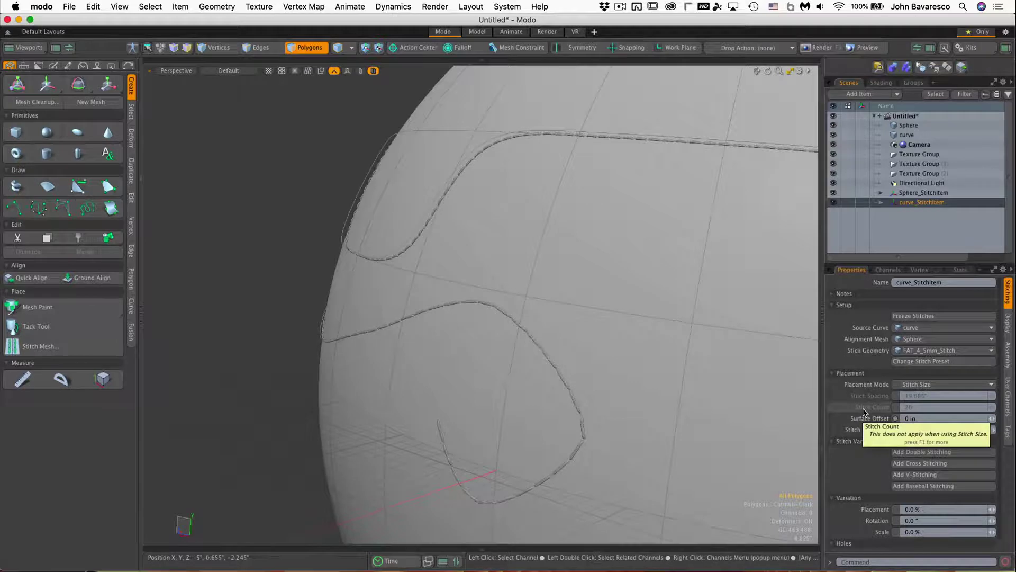
Try adjusting the Surface Offset of curve_StitchItem, return it to 0 in and inspect how the stitches sit on the sphere.
left_click(990, 418)
left_click_drag(993, 418, 992, 419)
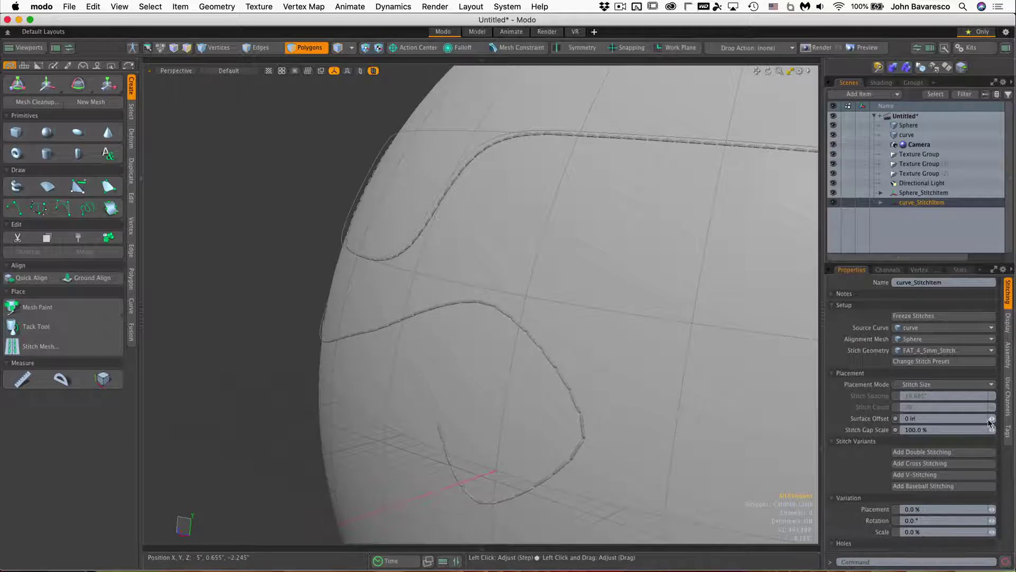
left_click_drag(658, 436, 605, 340, "alt")
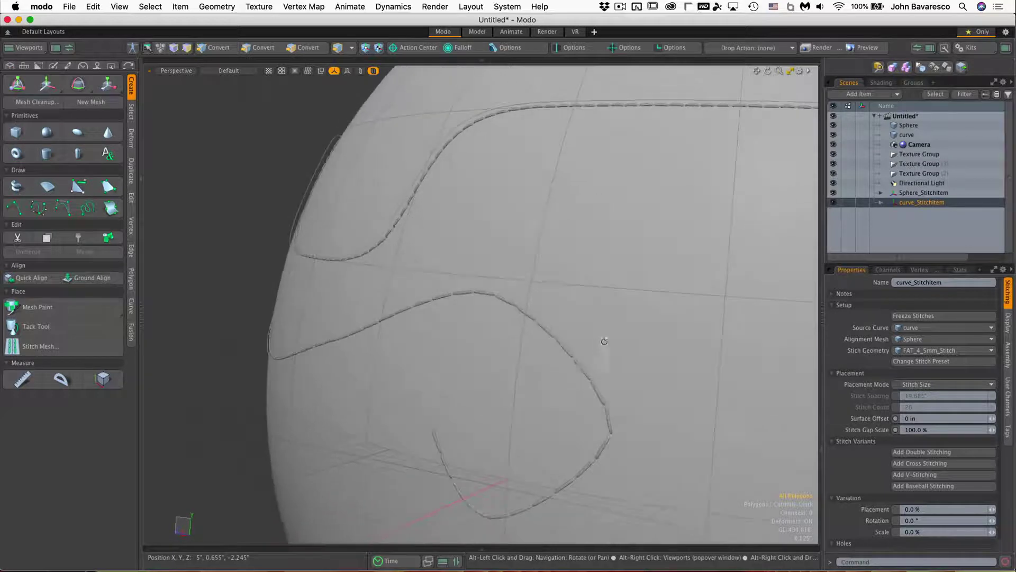
left_click_drag(557, 378, 578, 396, "alt")
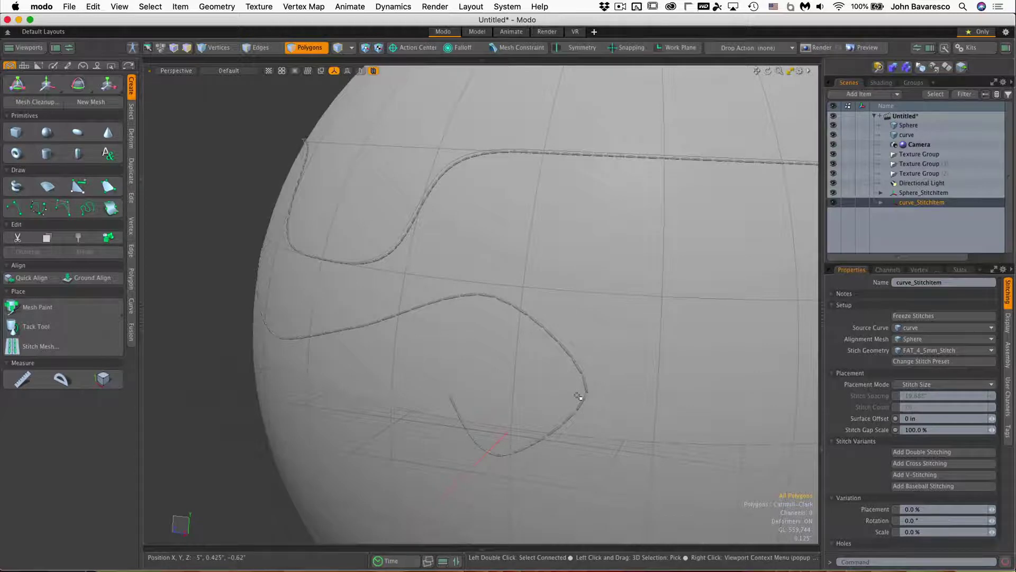
left_click_drag(578, 396, 629, 327, "alt")
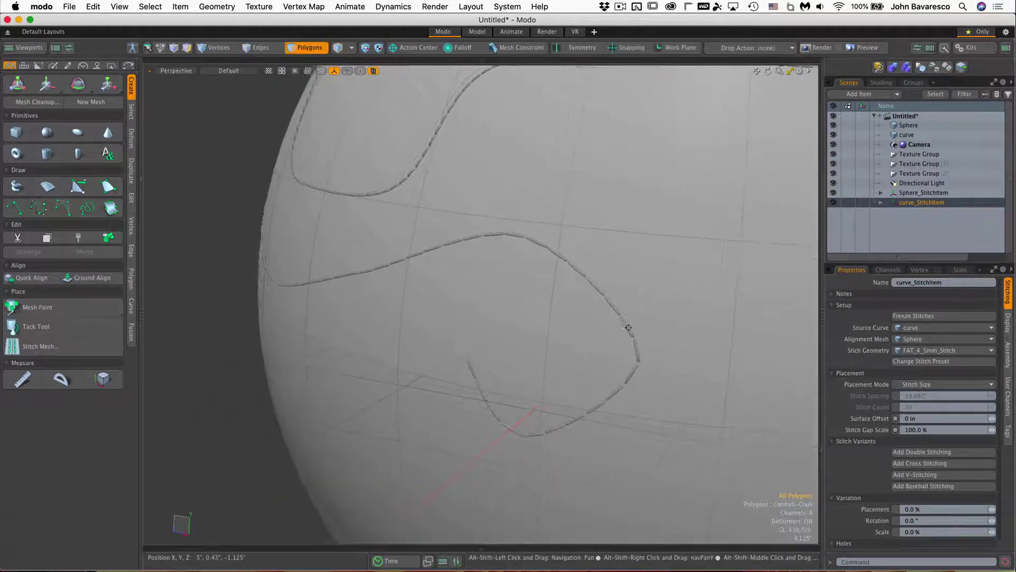
Add double stitching to curve_StitchItem and change its stitch preset to FAT 2mm Stitch.
left_click(922, 453)
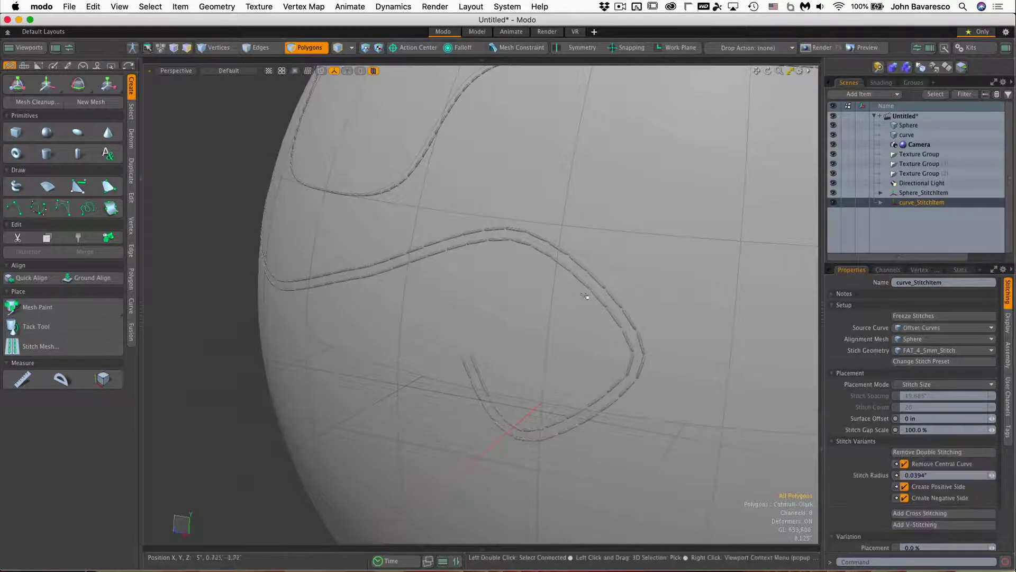
left_click(960, 362)
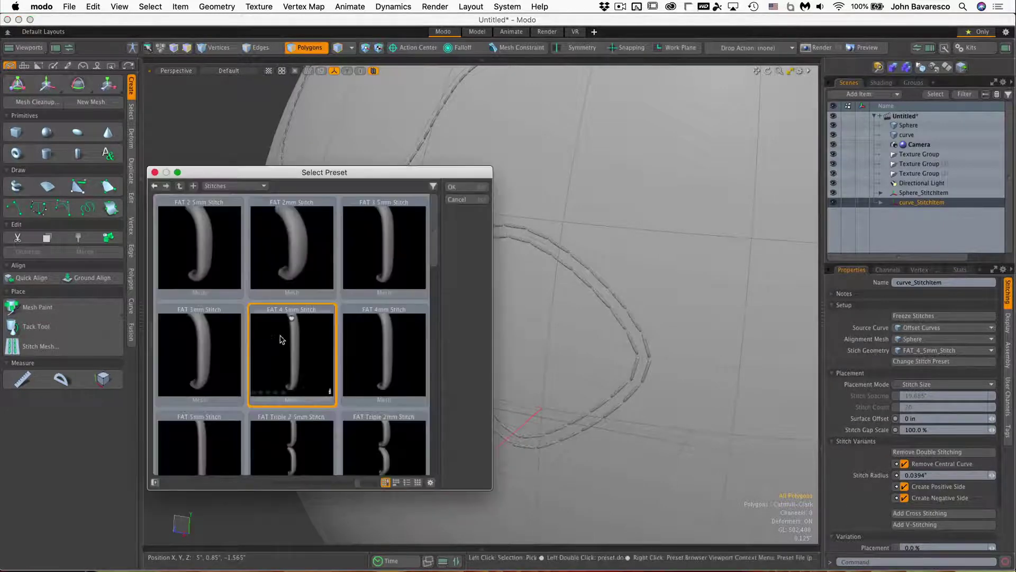
left_click(273, 247)
left_click(451, 187)
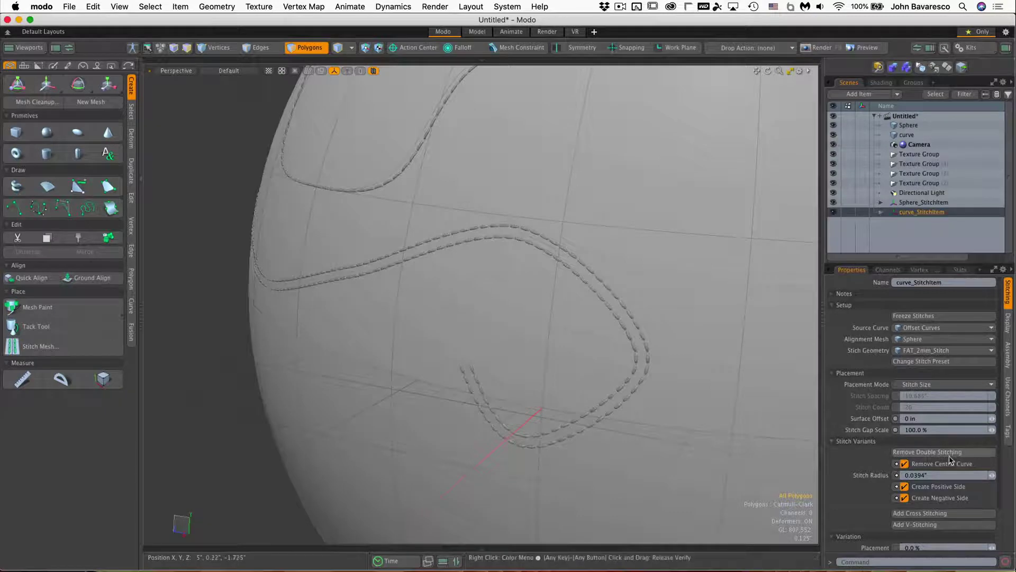
left_click_drag(565, 366, 604, 320, "ctrl+alt")
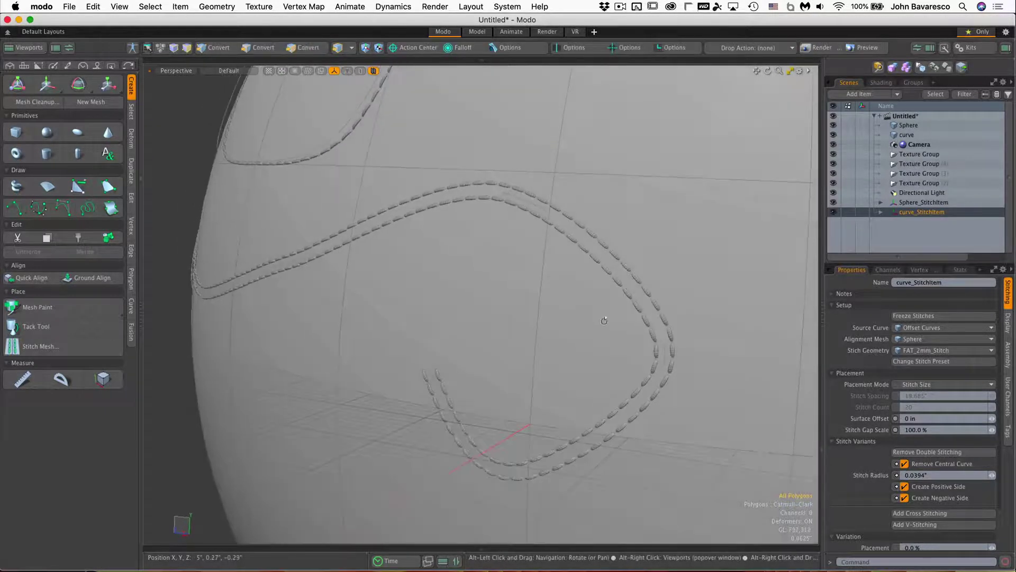
Try out the double stitching's positive side, negative side and central curve options, and remove the double stitching.
left_click(905, 487)
left_click(905, 487)
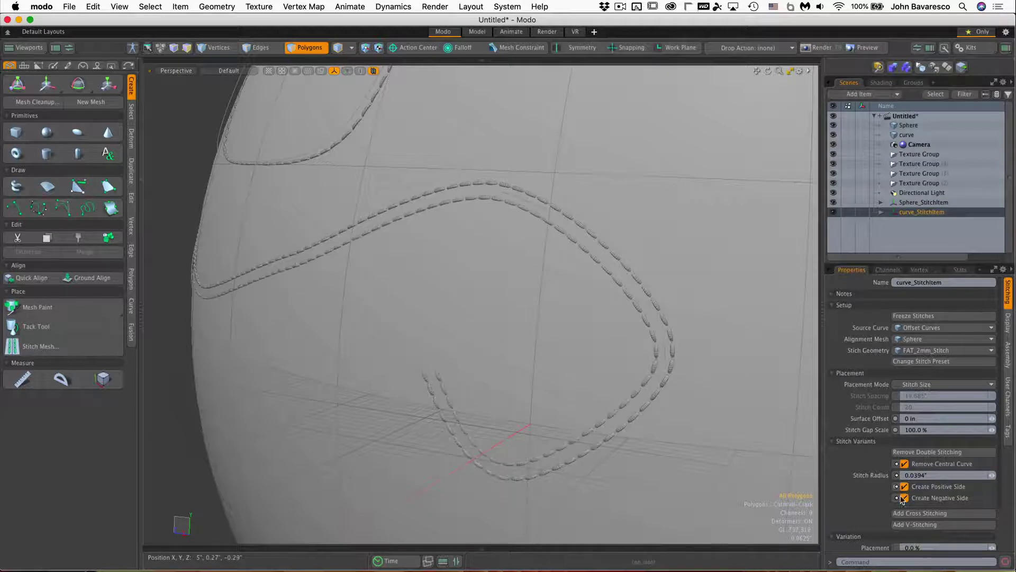
left_click(906, 498)
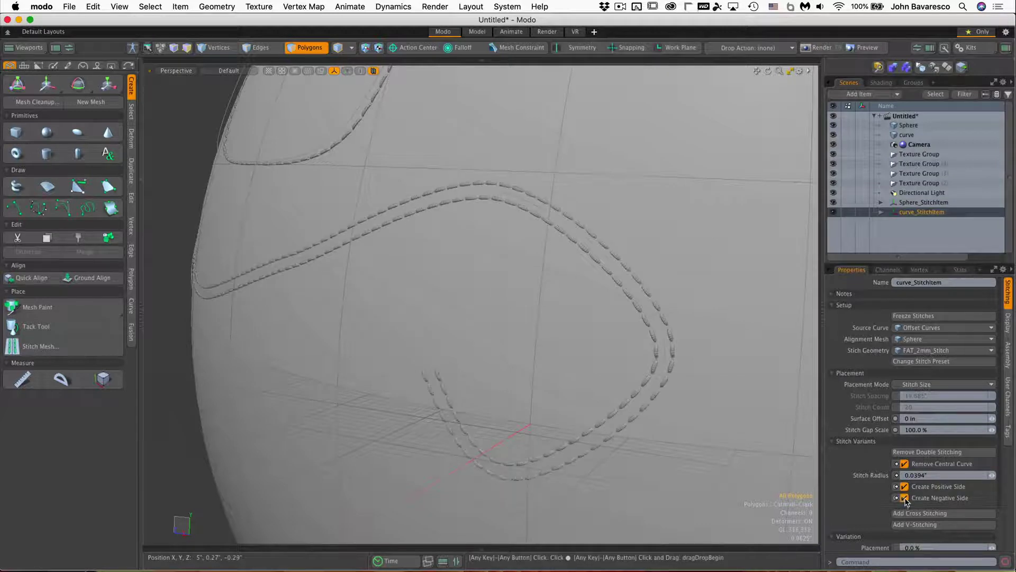
left_click(905, 464)
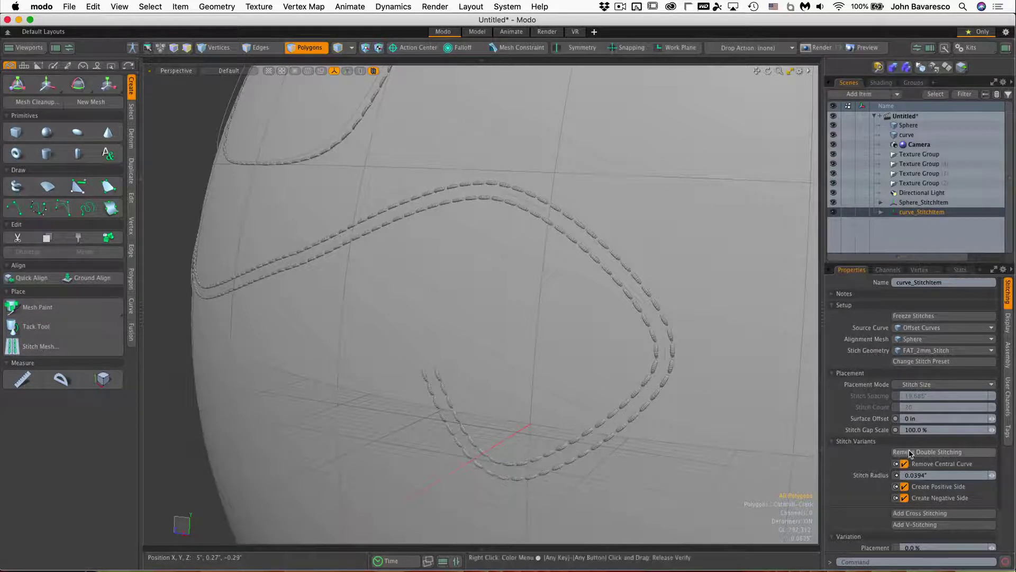
left_click(908, 451)
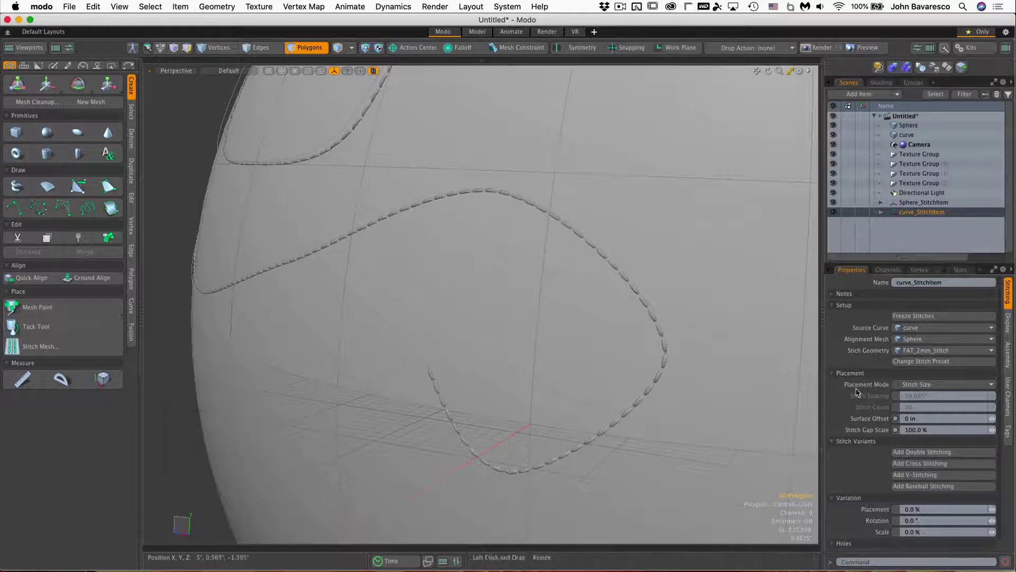
Try cross stitching and V-stitching on curve_StitchItem one after the other, removing each again.
left_click(943, 463)
left_click_drag(676, 343, 704, 363, "ctrl+alt")
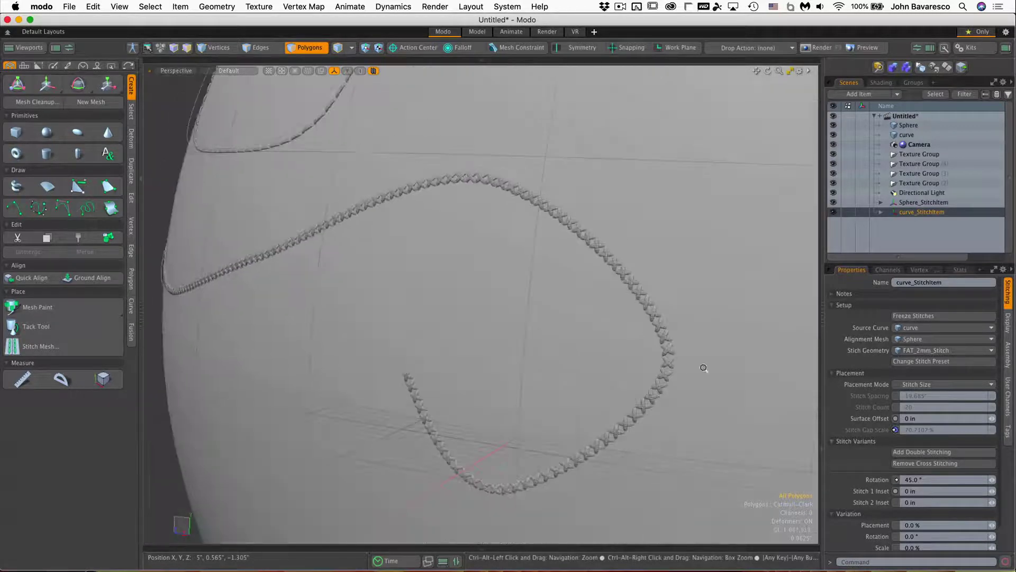
left_click(933, 464)
left_click(929, 474)
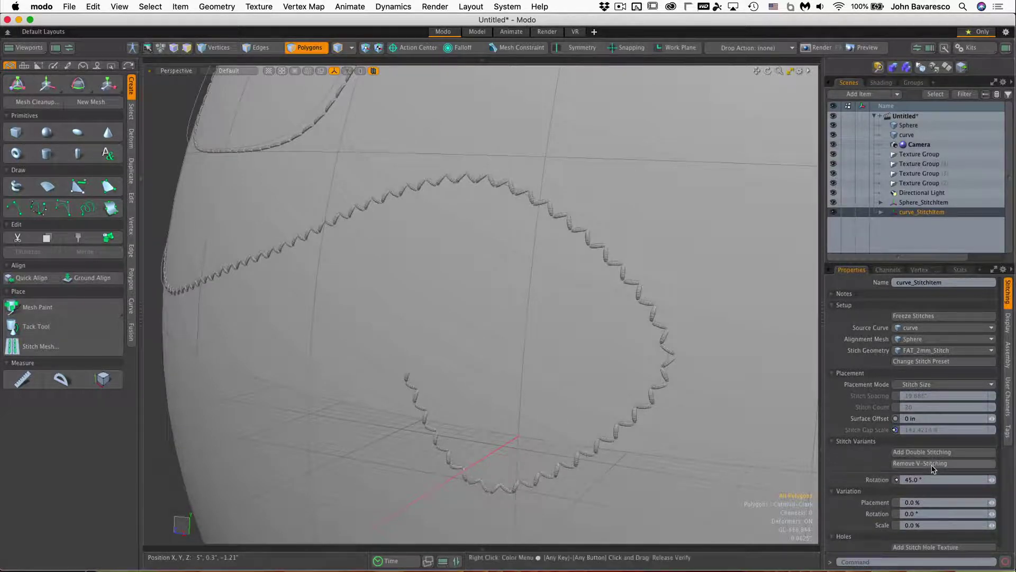
left_click(931, 464)
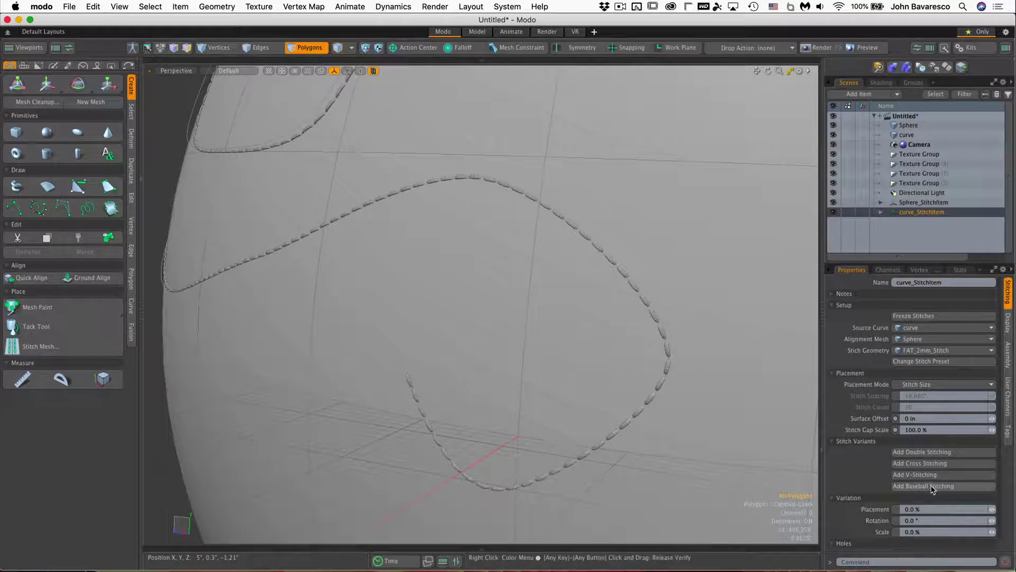
Try baseball stitching on curve_StitchItem, inspect it along the curve and remove it.
left_click(933, 486)
left_click_drag(589, 311, 662, 269, "ctrl+alt")
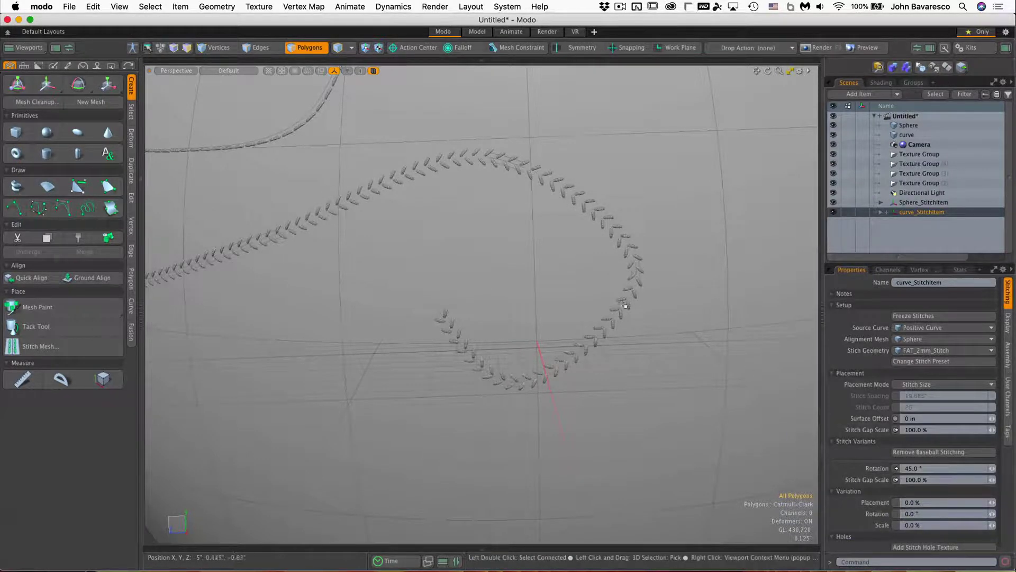
scroll(604, 269, "up", 5)
left_click_drag(584, 277, 516, 299, "alt")
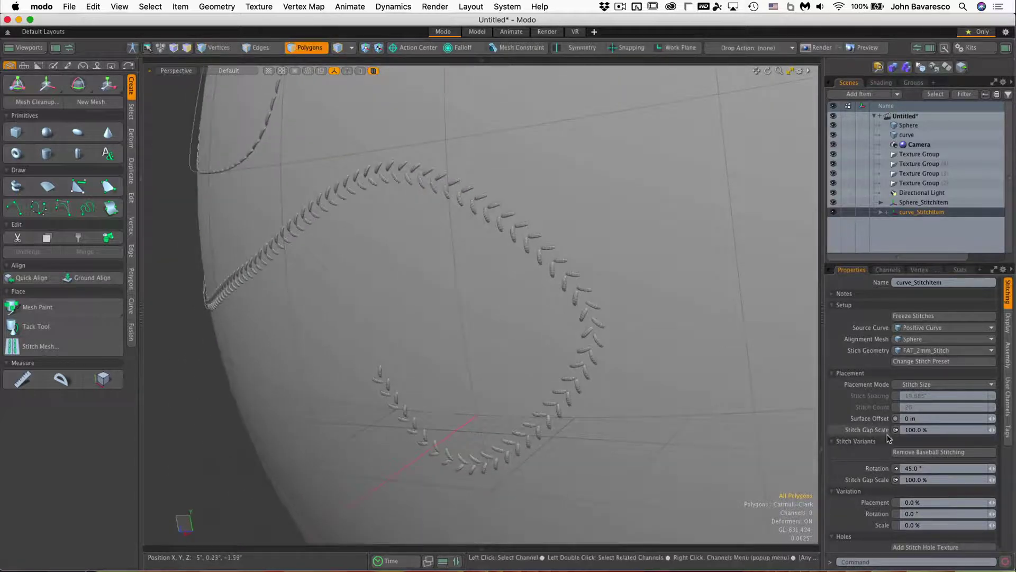
left_click(944, 452)
Change the Diffuse Color of the Material inside the FAT_2mm_Stitch.lxl group of the Shader Tree to red.
scroll(599, 281, "up", 6)
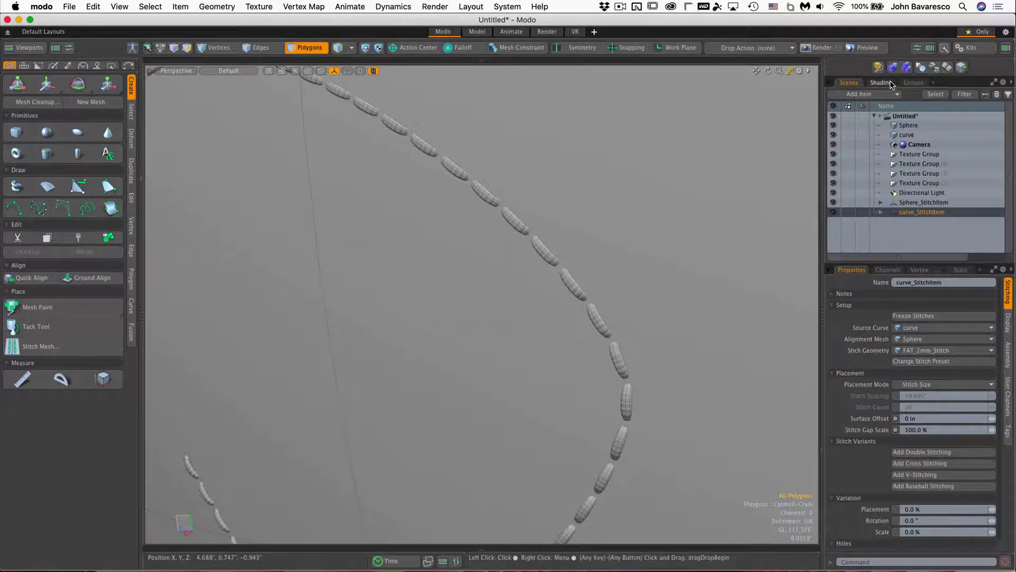
left_click(892, 84)
left_click(853, 175)
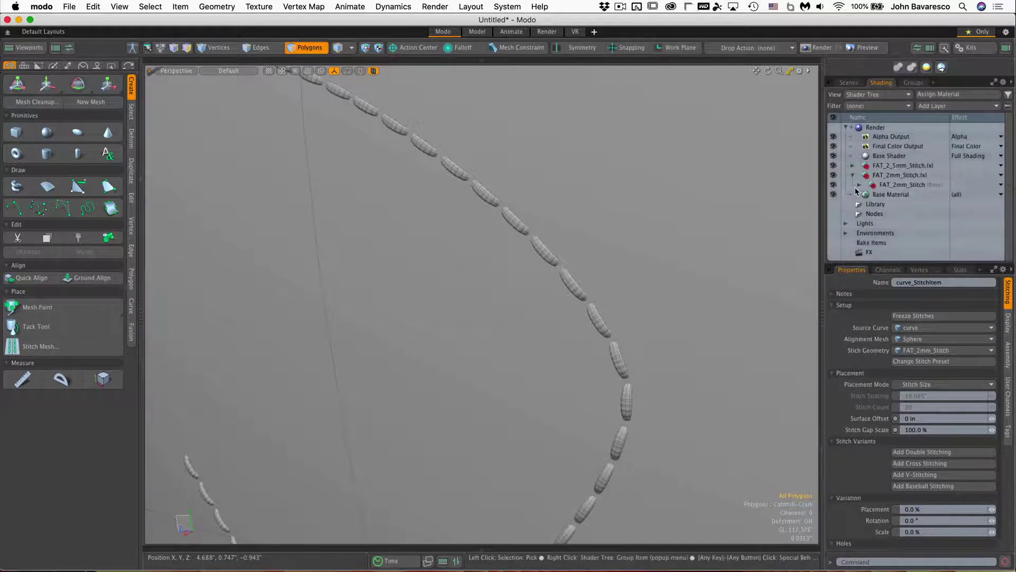
left_click(908, 176)
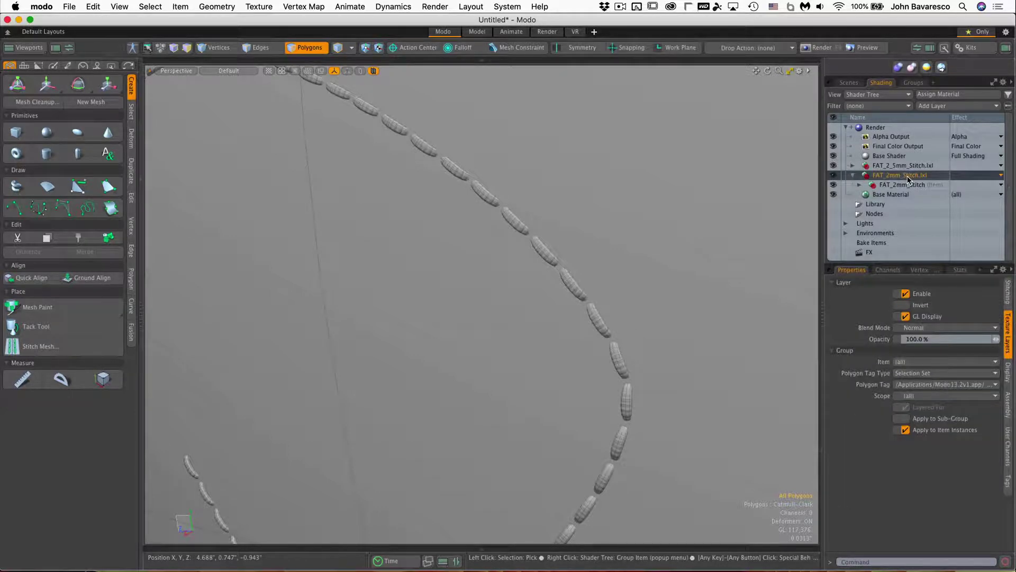
left_click(859, 185)
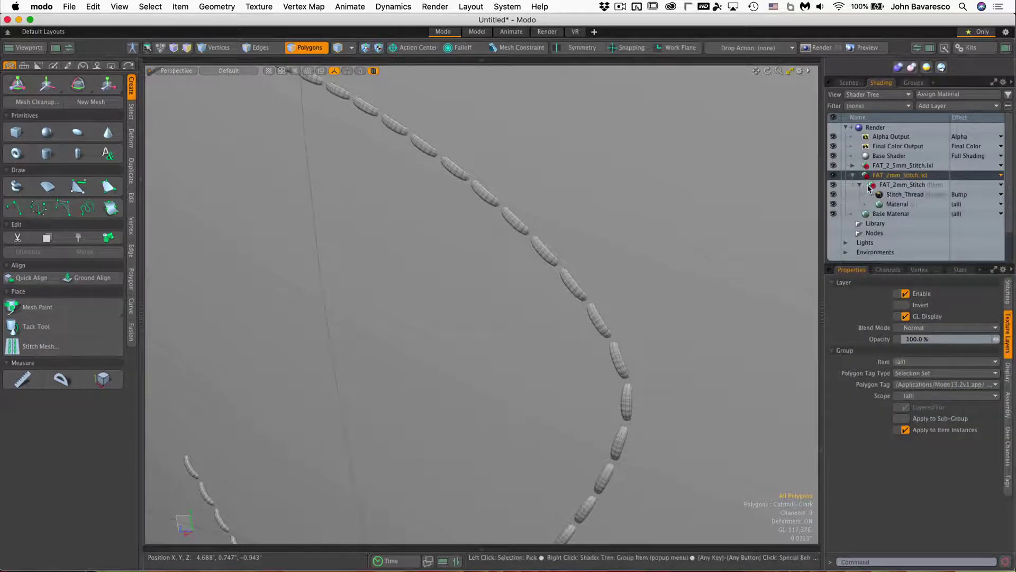
left_click(896, 205)
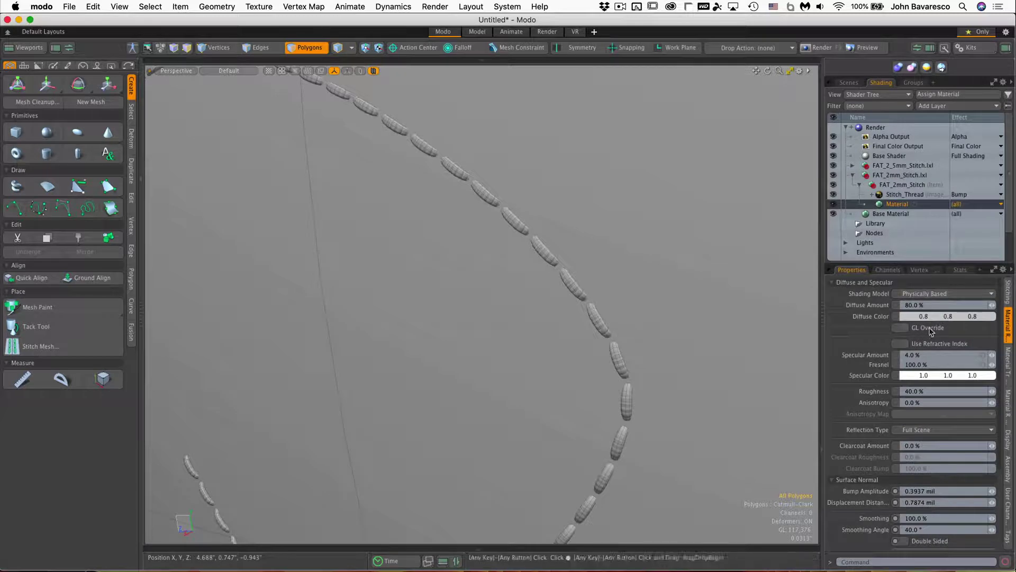
left_click(912, 318)
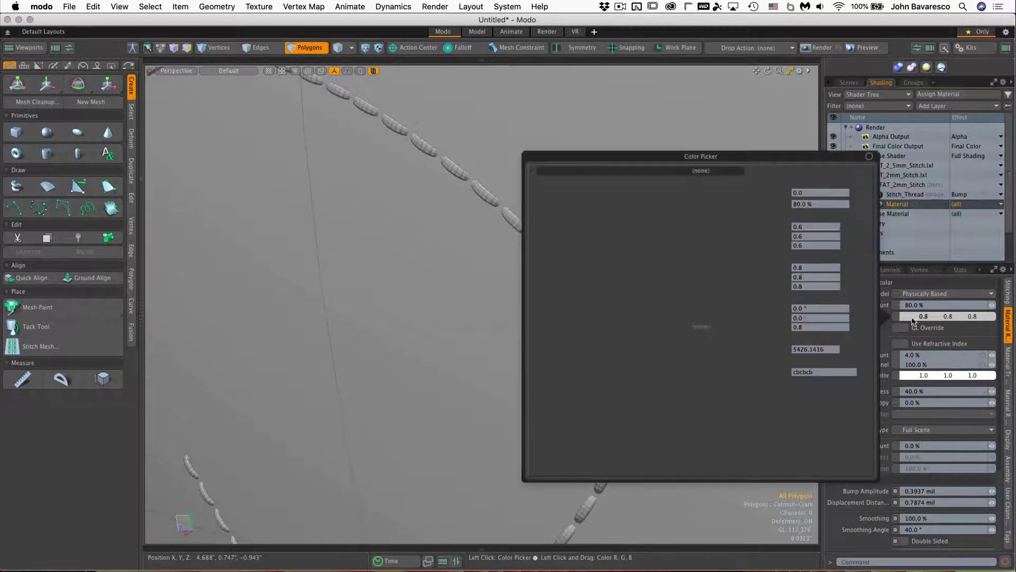
left_click_drag(675, 241, 699, 242)
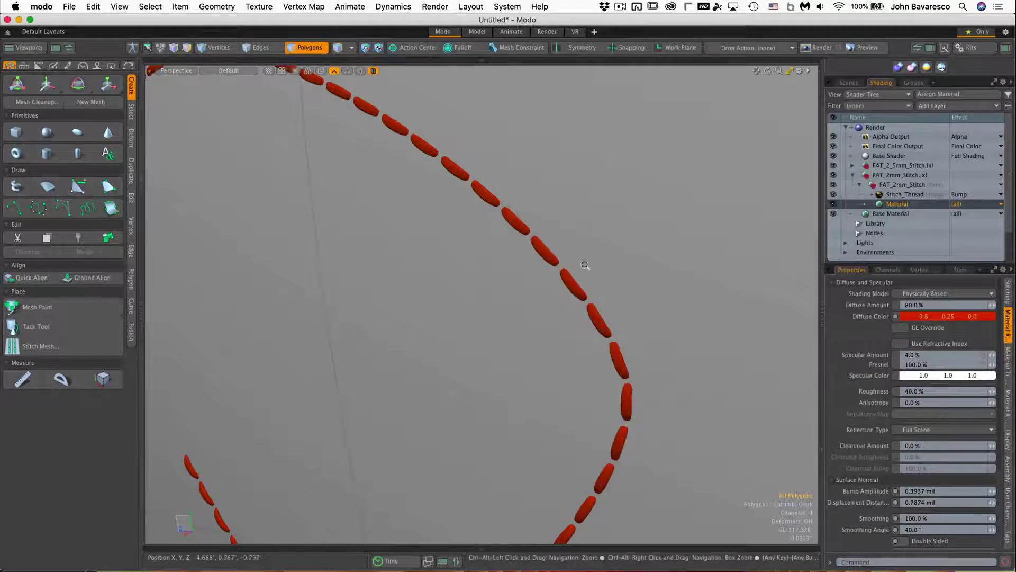
Open the render Preview and examine the red stitches along the curve at close range.
left_click_drag(585, 268, 675, 205, "ctrl+alt")
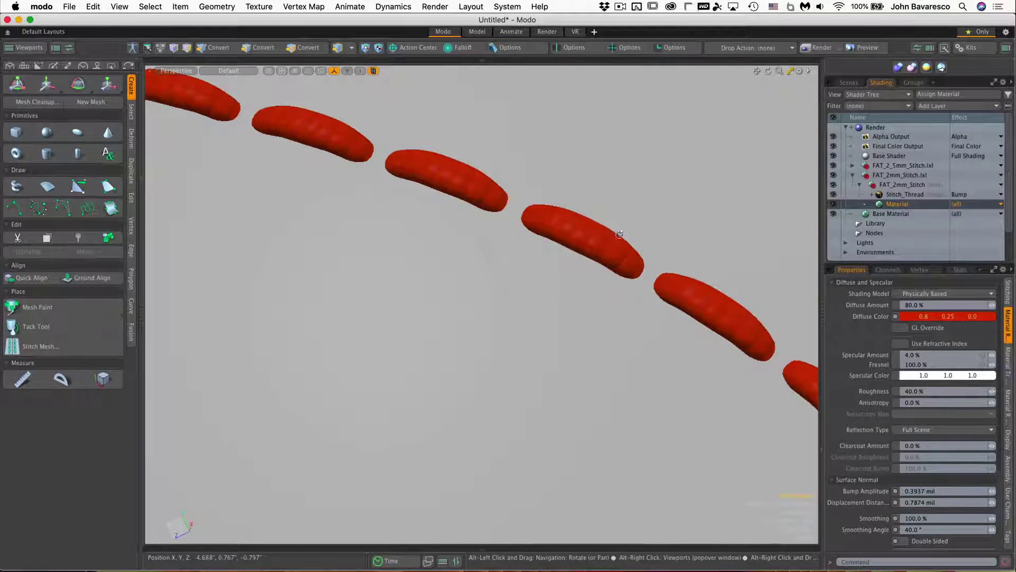
left_click_drag(620, 234, 554, 360, "ctrl+alt")
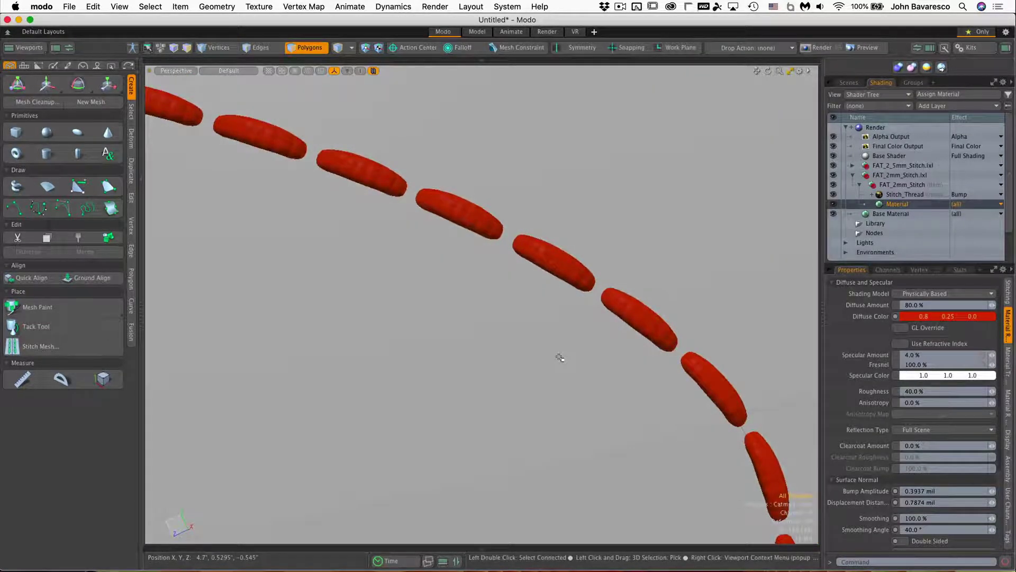
key("F8")
left_click(643, 238)
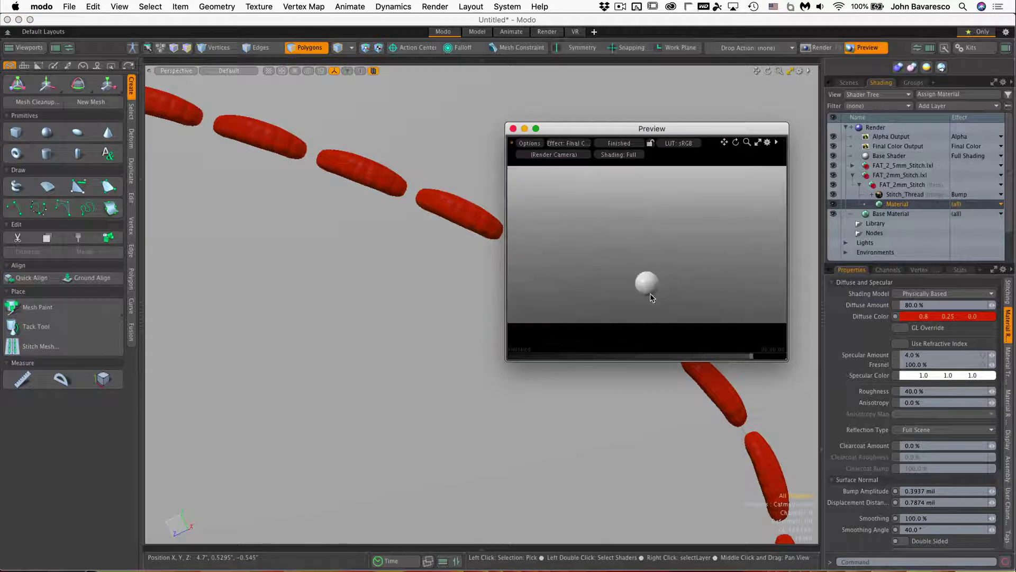
left_click_drag(646, 289, 647, 311, "ctrl+alt")
key("shift+a")
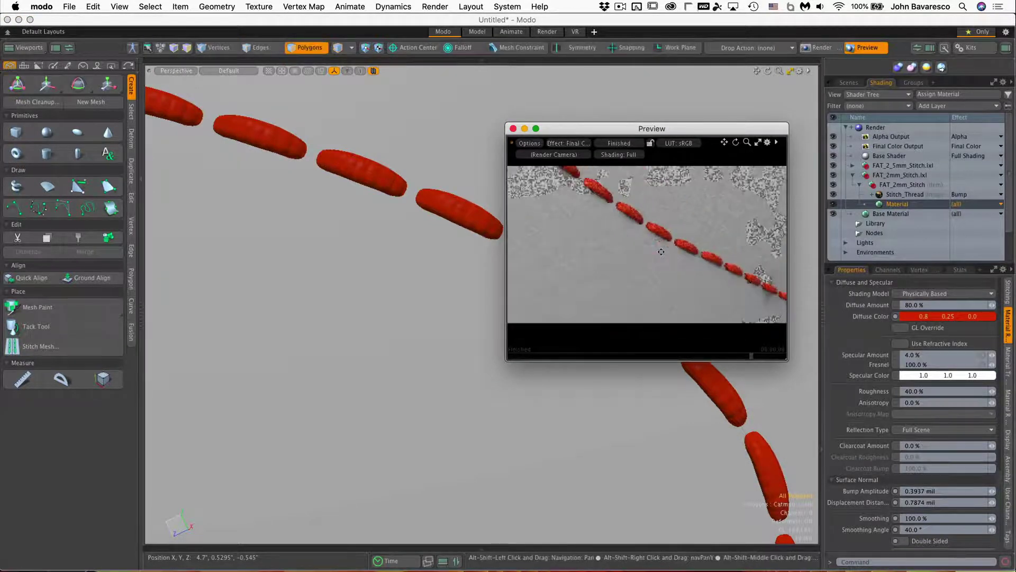
mouse_move(660, 249)
left_mouse_down("alt")
mouse_move(630, 254)
mouse_move(645, 257)
left_mouse_up("alt")
key("3")
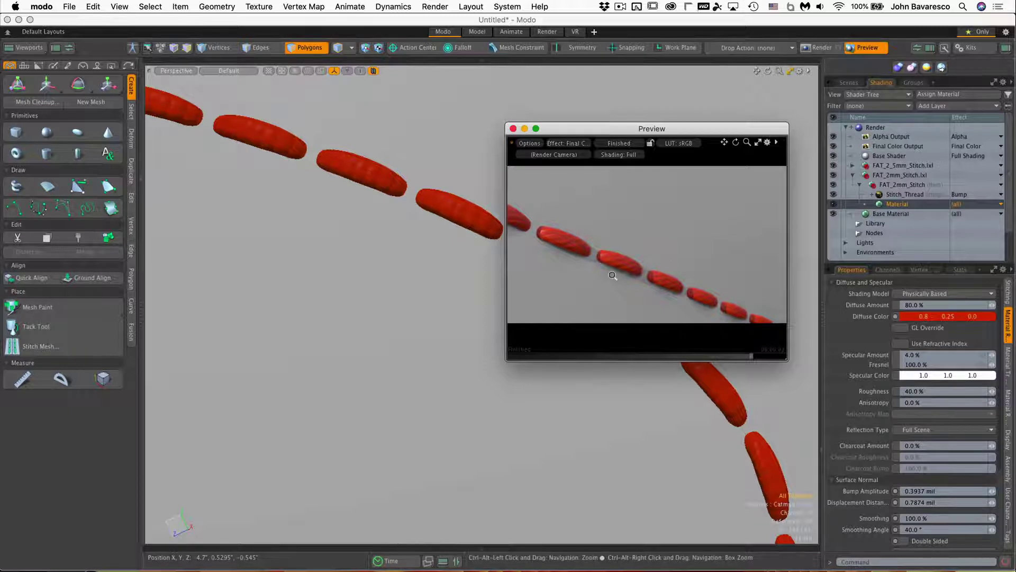
left_click_drag(613, 275, 643, 271, "ctrl+alt")
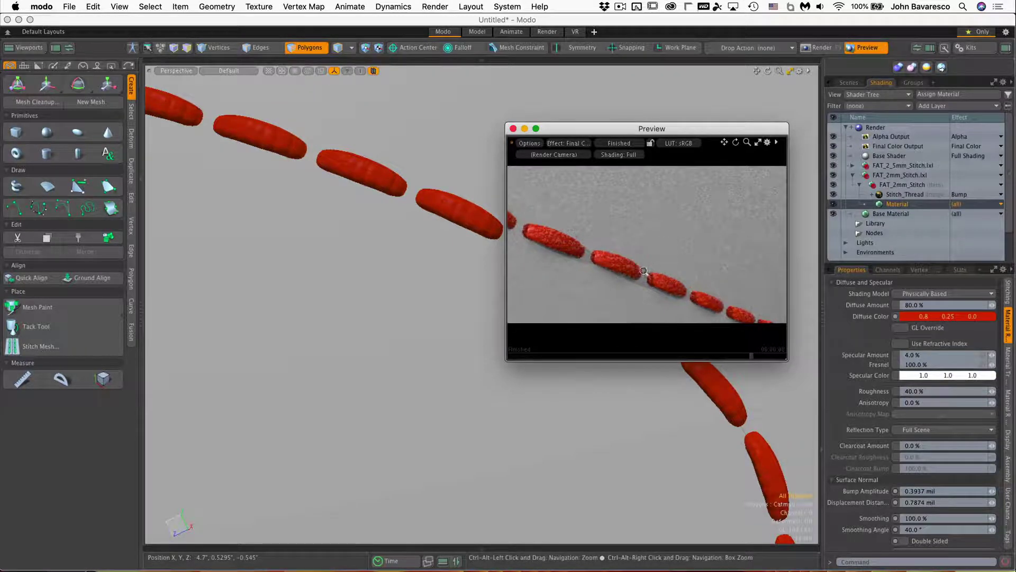
Set the stitch Material's Specular Amount to 0% and check the stitches in the render Preview.
left_click(945, 355)
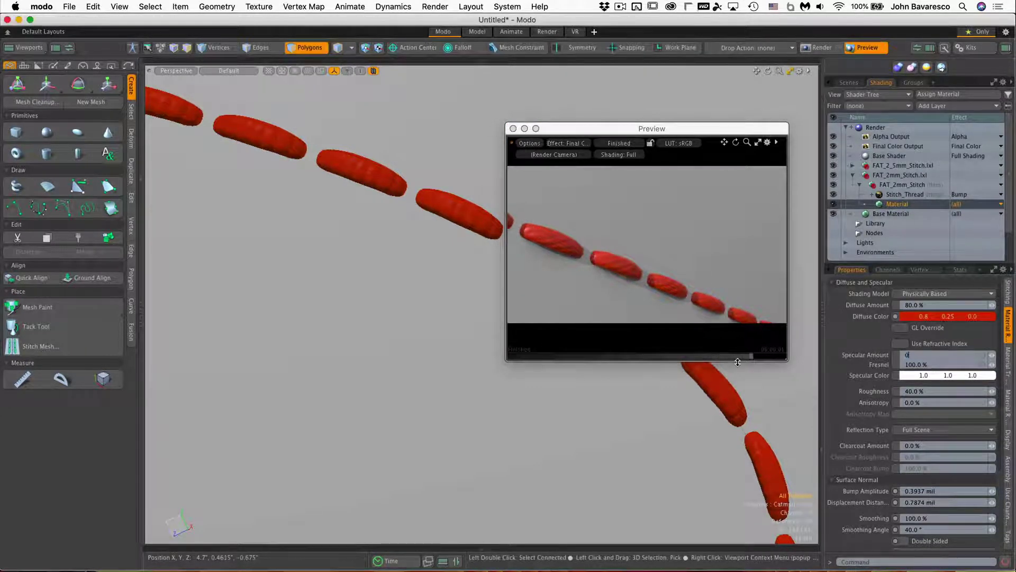
type("0")
key("Return")
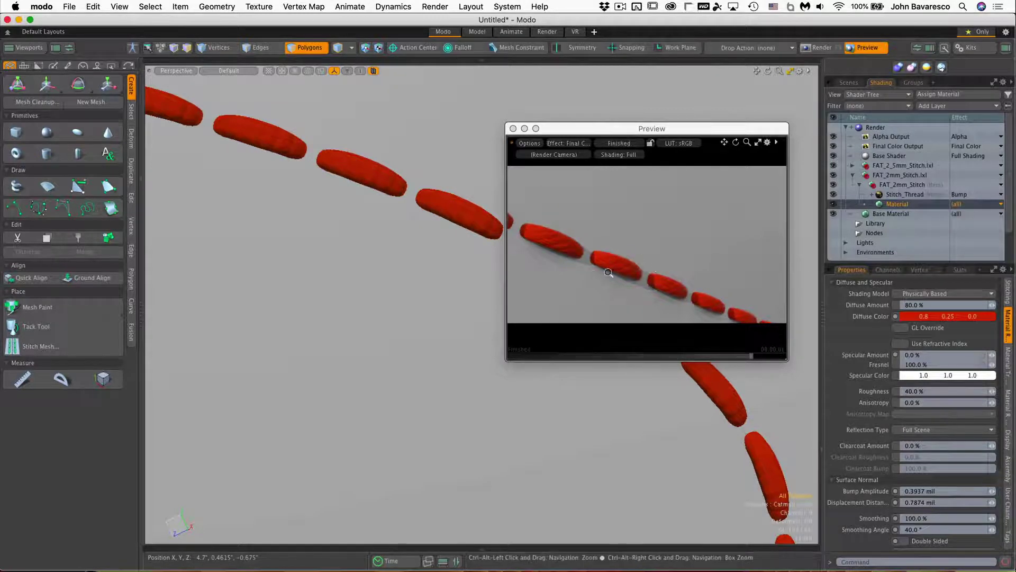
left_click_drag(616, 274, 645, 275, "ctrl+alt")
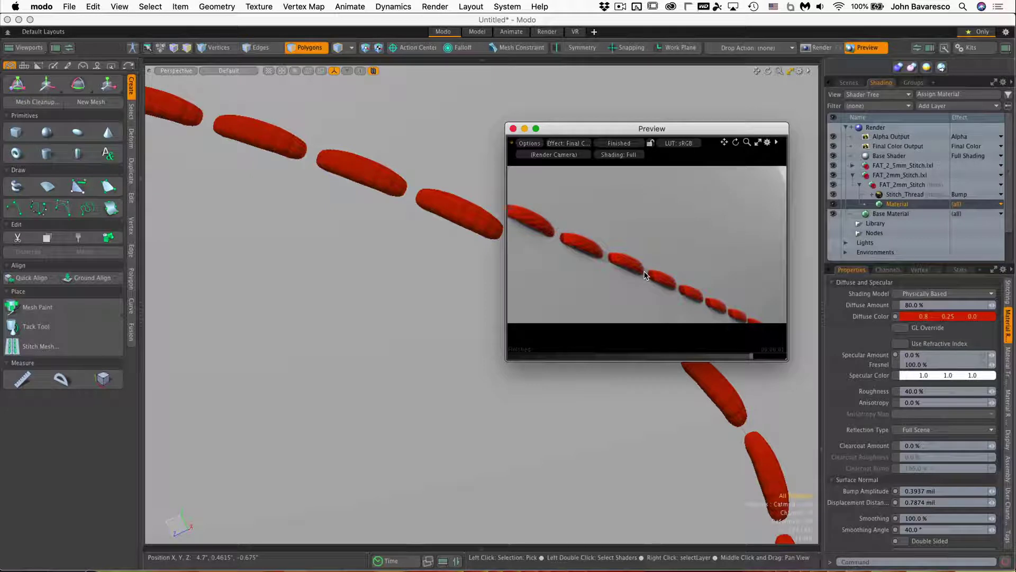
left_click_drag(656, 262, 535, 191, "ctrl+alt")
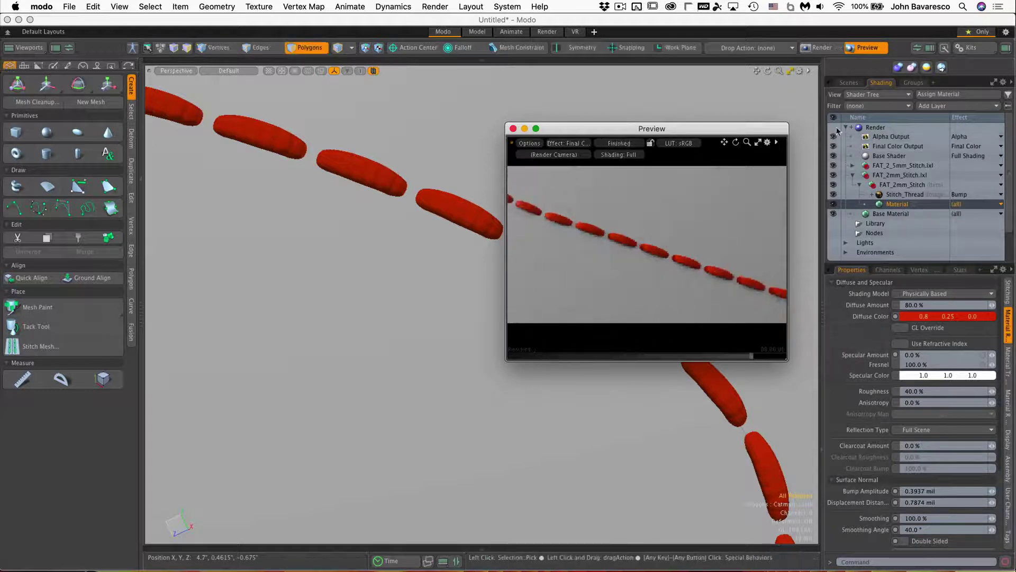
Add a stitch hole texture to curve_StitchItem and inspect the holes around the stitches in the render Preview.
left_click(851, 84)
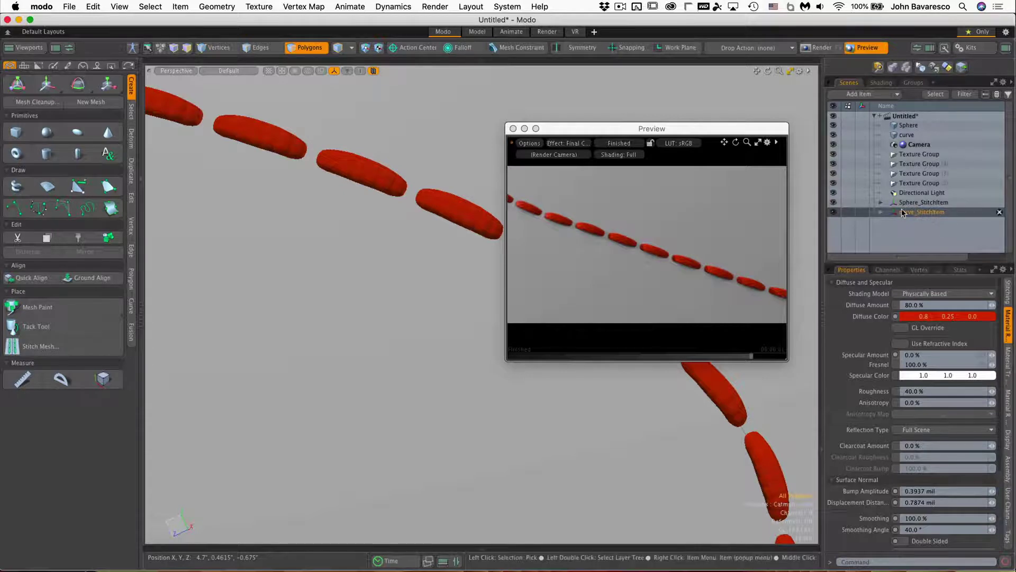
scroll(937, 467, "down", 5)
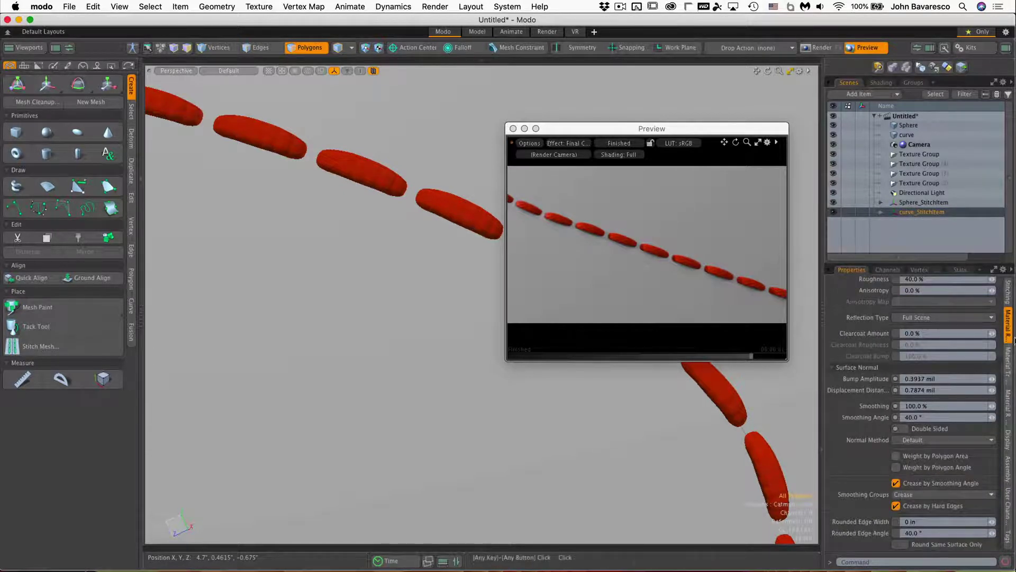
left_click(1008, 300)
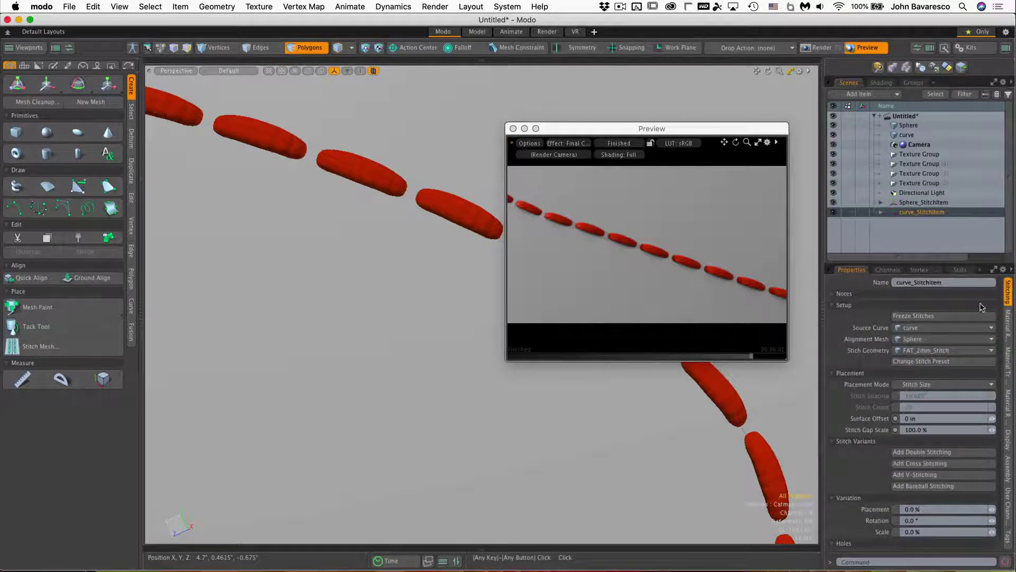
scroll(930, 421, "down", 1)
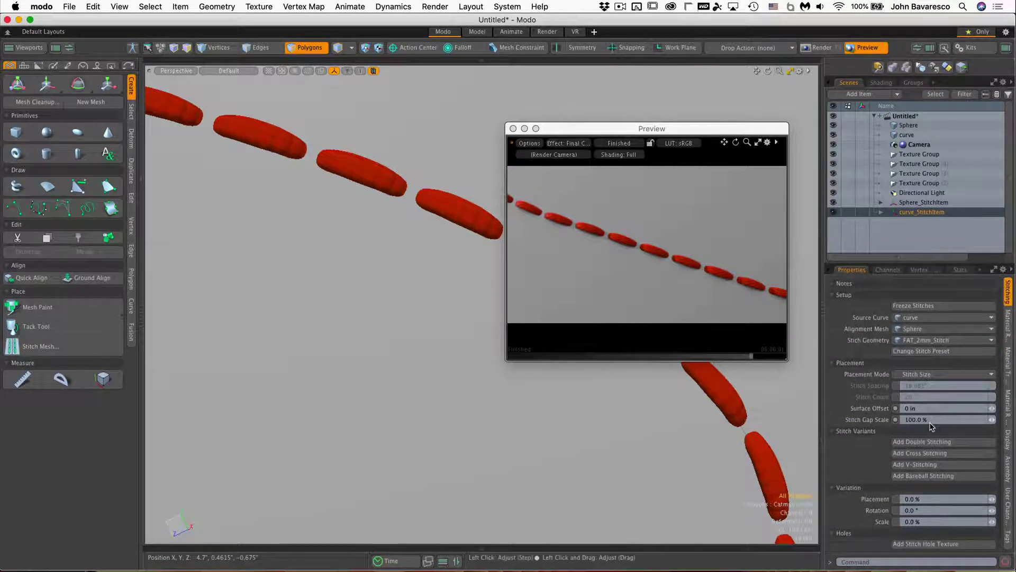
left_click(903, 544)
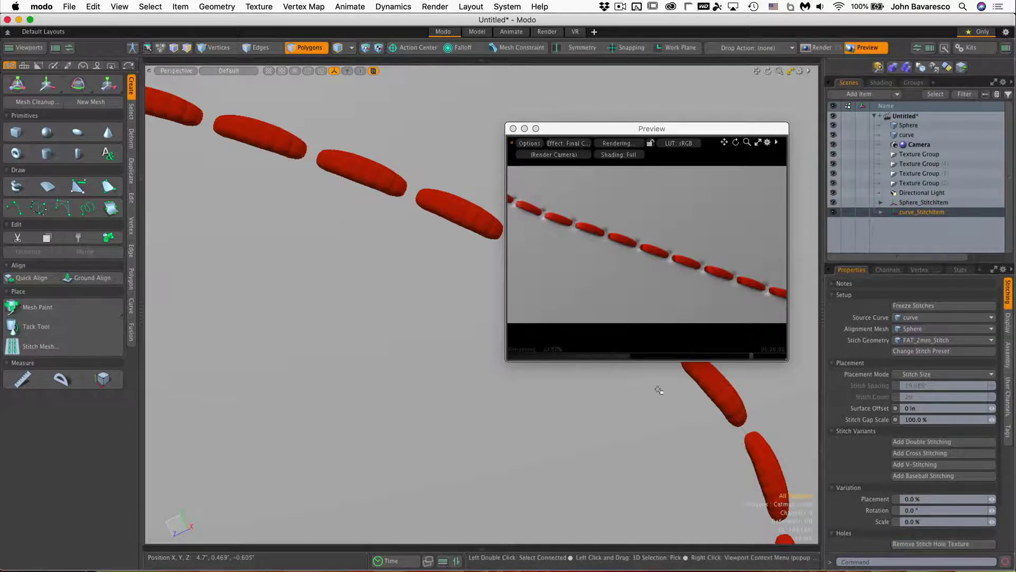
left_click(646, 261)
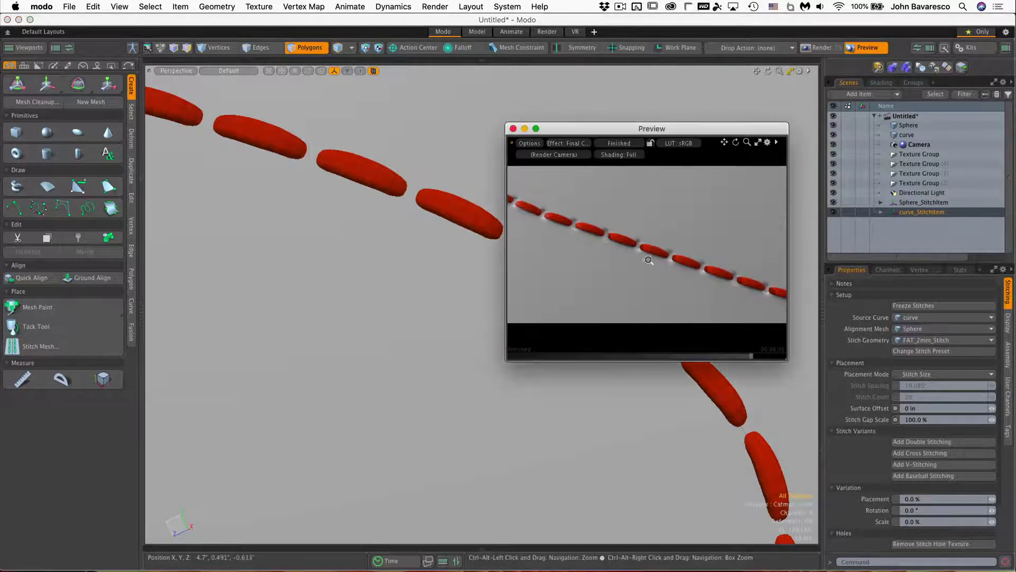
left_click_drag(647, 261, 619, 300, "alt")
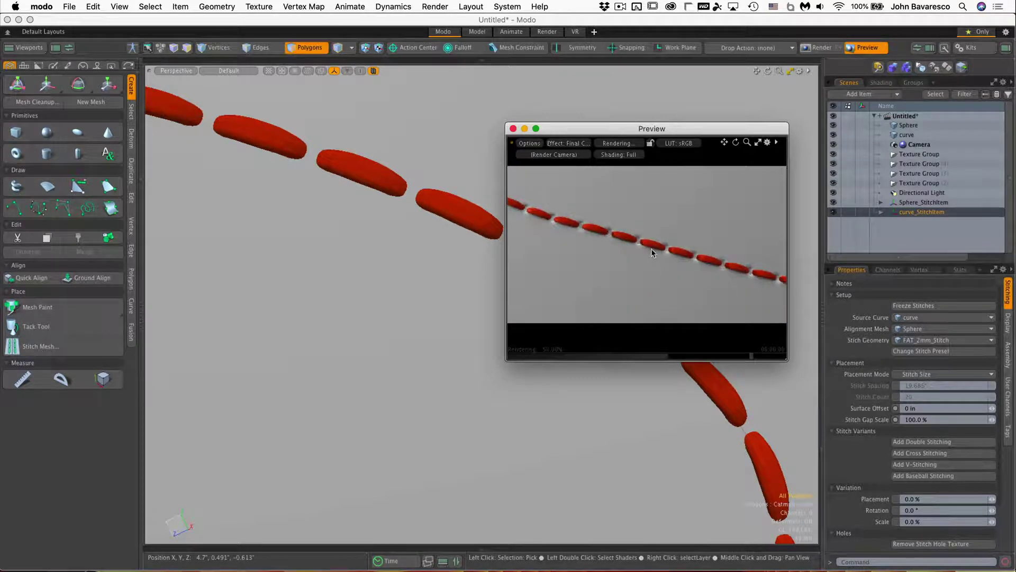
left_click_drag(672, 253, 755, 238, "alt")
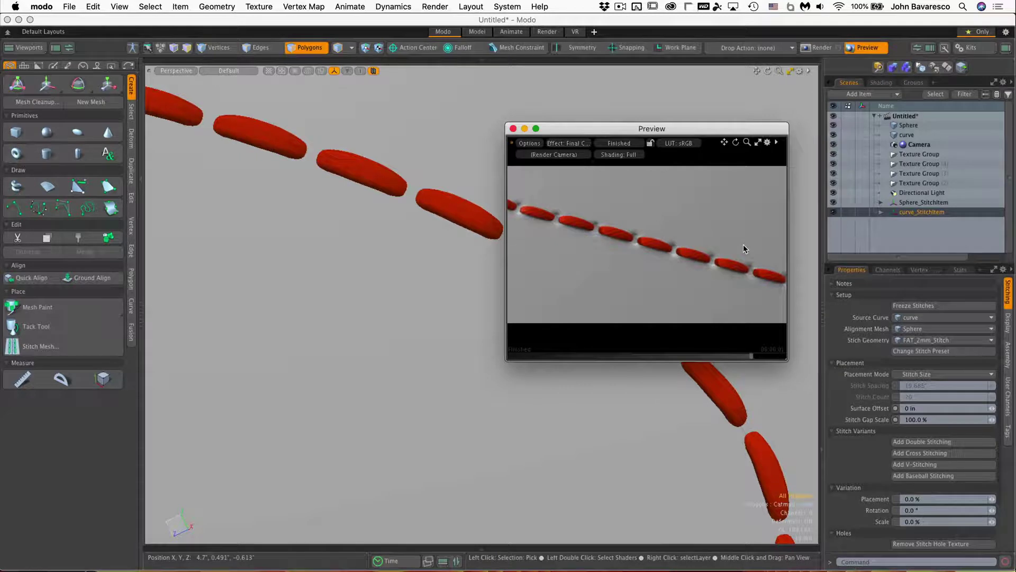
Change the effect of the Stitch Holes Texture in the Shader Tree to Displacement and inspect it in the Preview.
left_click(881, 82)
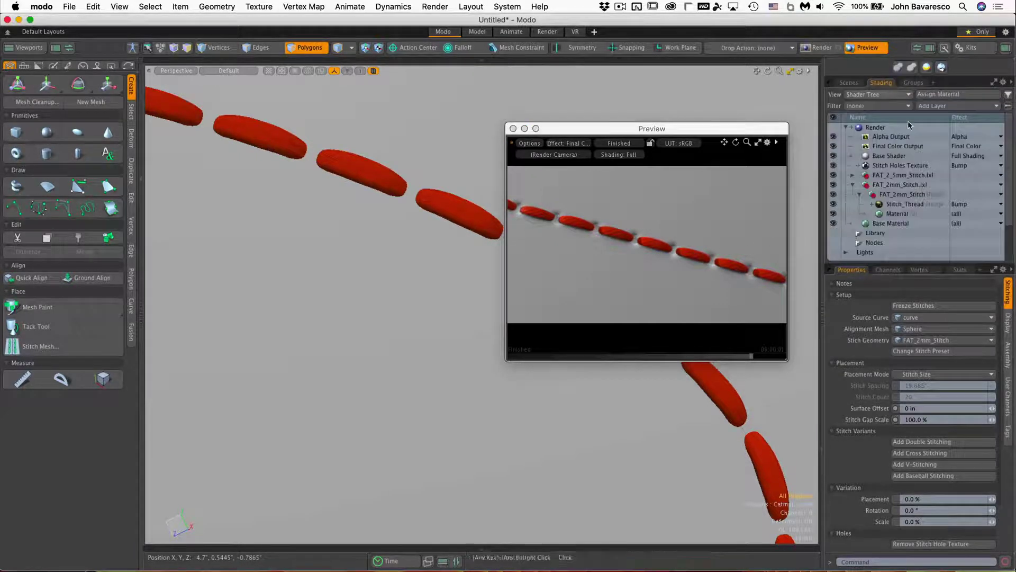
left_click(923, 168)
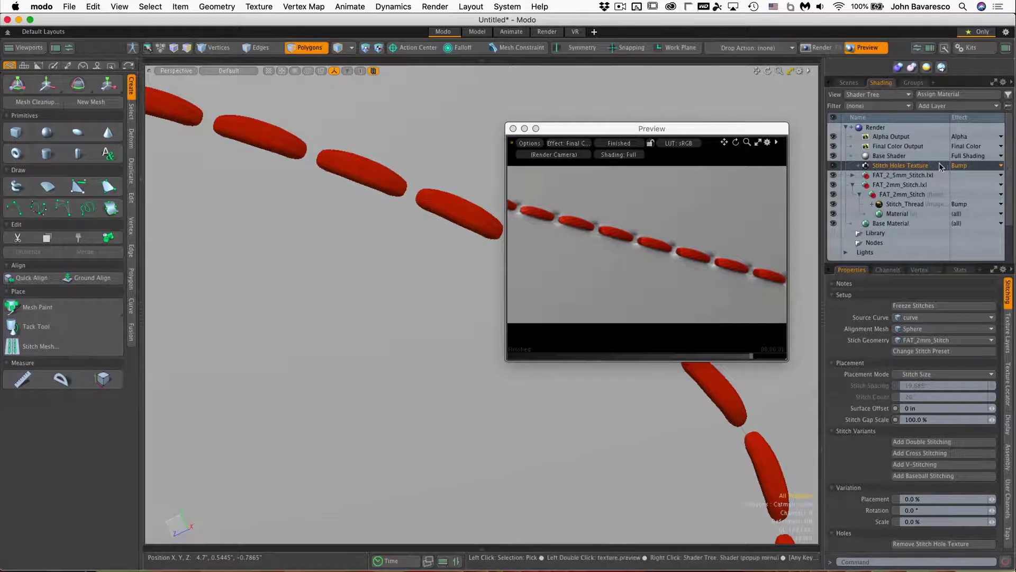
left_click(971, 166)
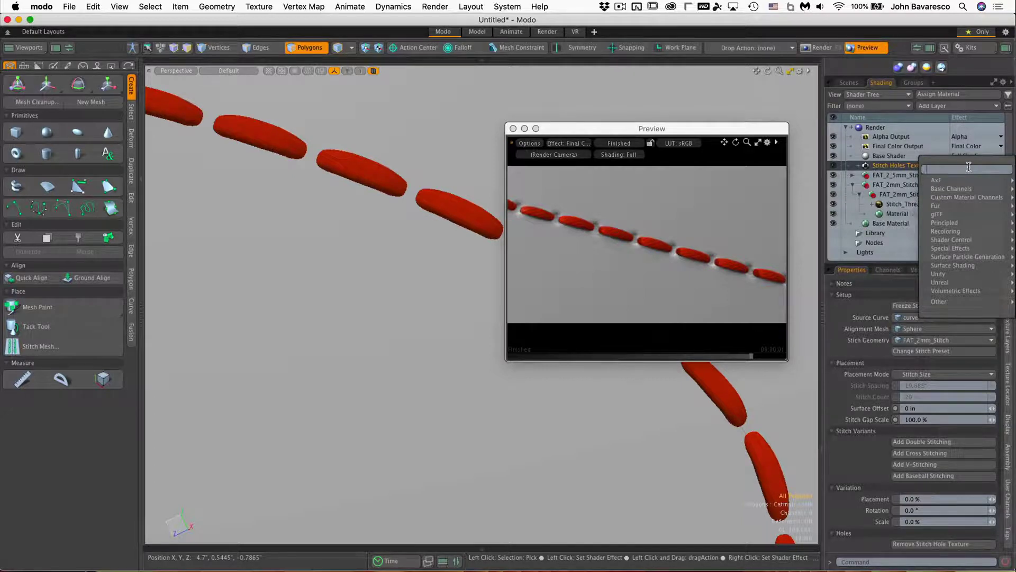
type("disp")
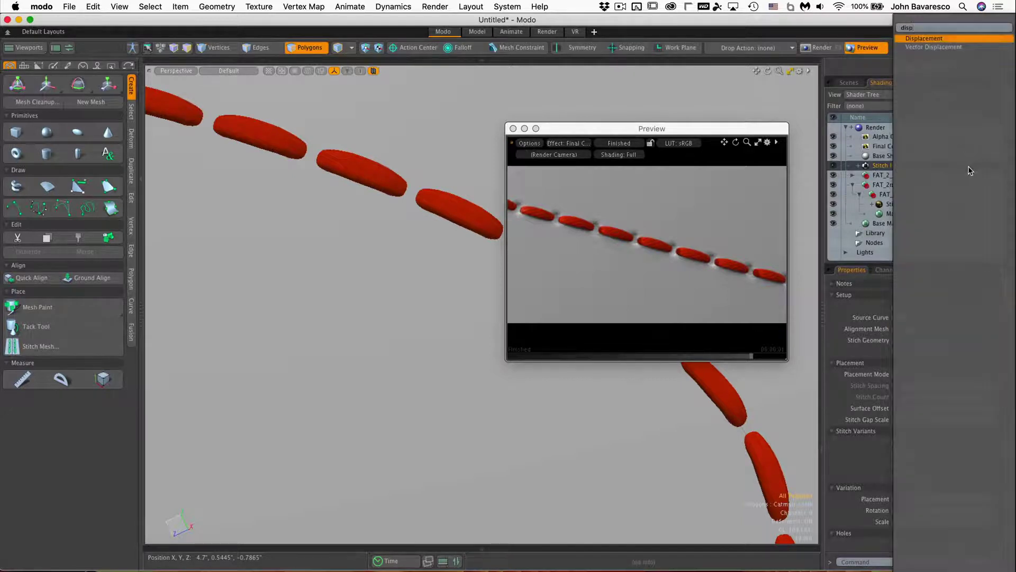
left_click(924, 39)
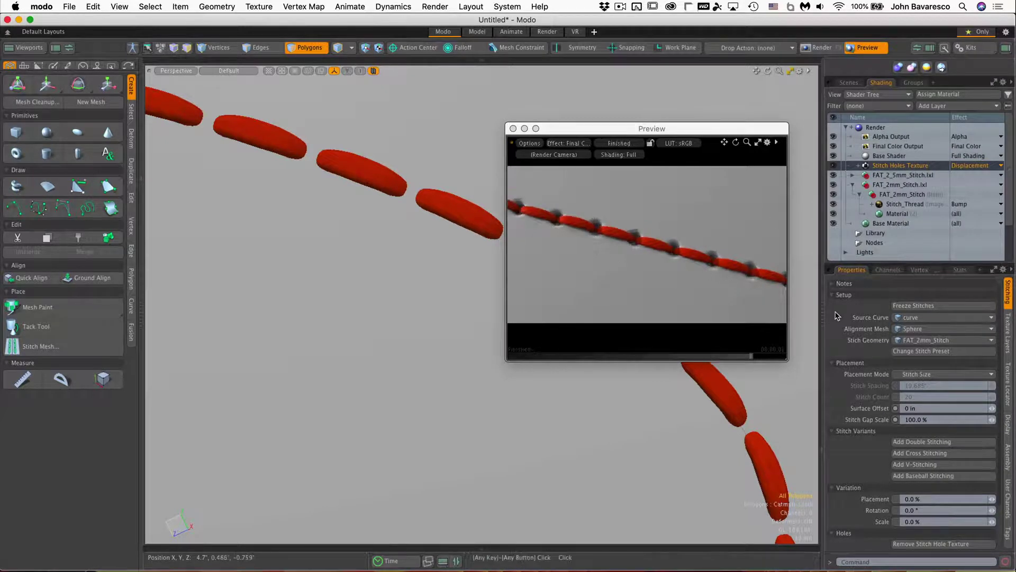
left_click(692, 289)
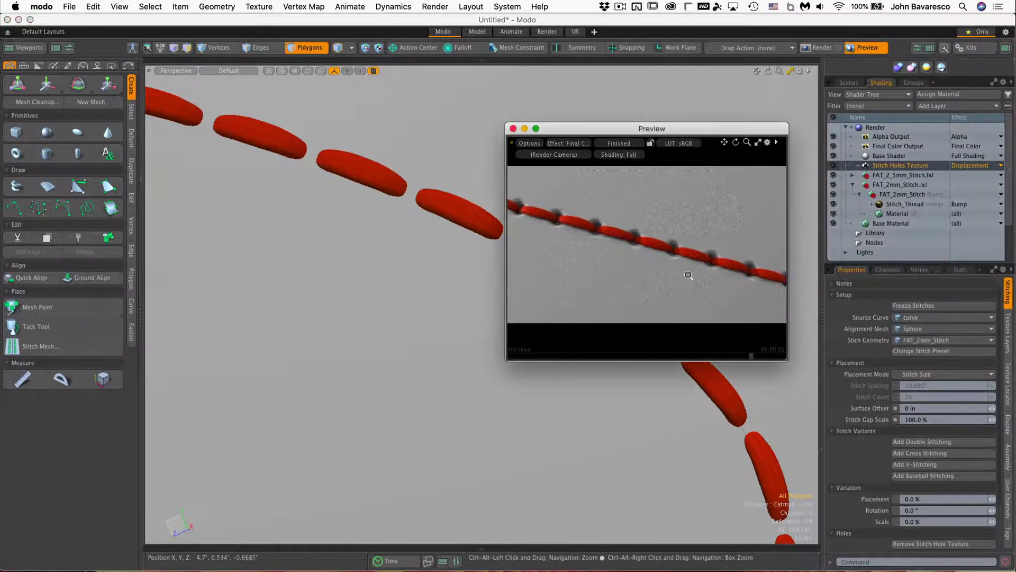
left_click_drag(649, 287, 668, 282, "alt")
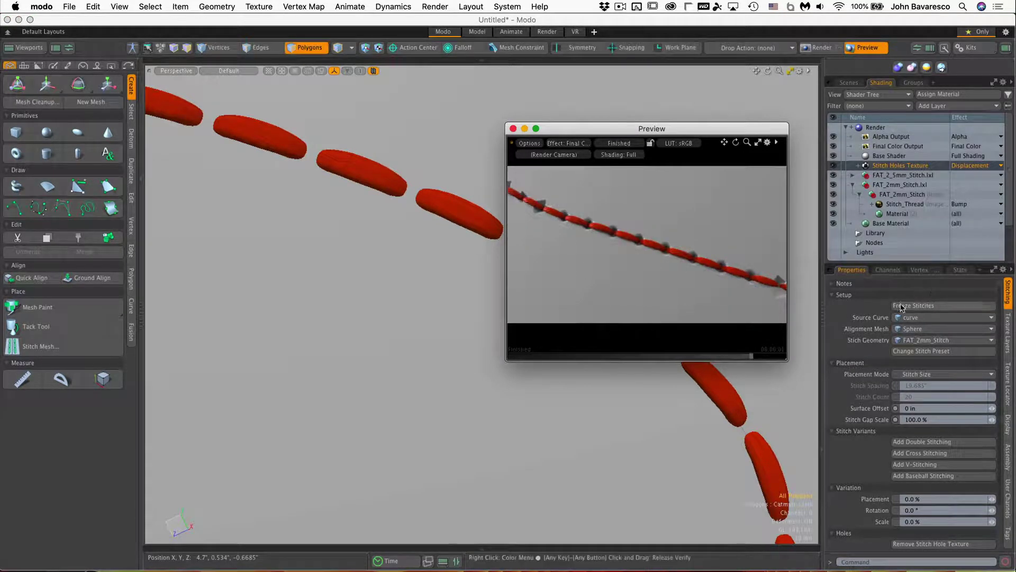
Enable Displacement as Bump in the Render item's geometry settings and inspect the stitch holes closely in the Preview.
left_click(876, 127)
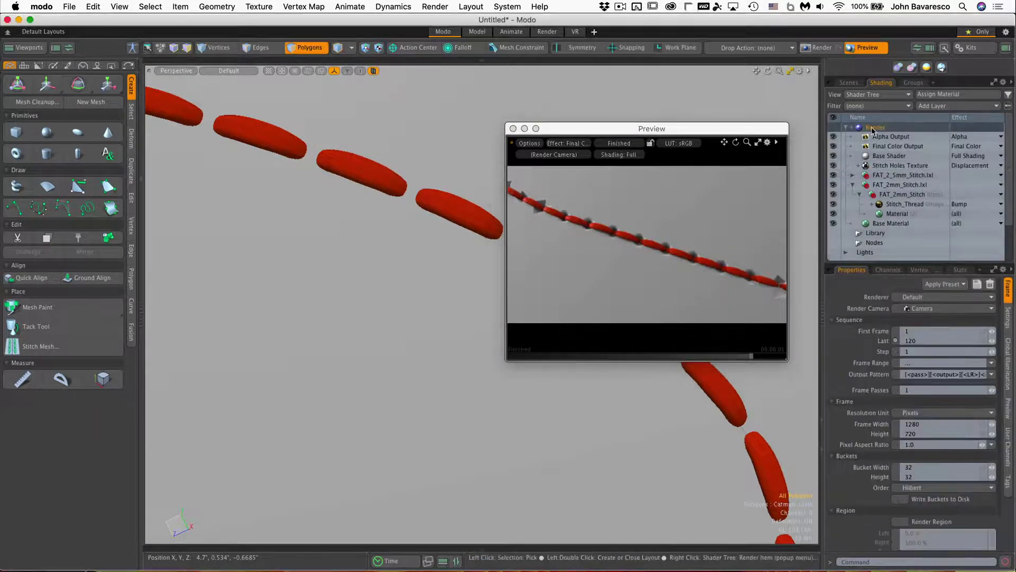
left_click(1007, 317)
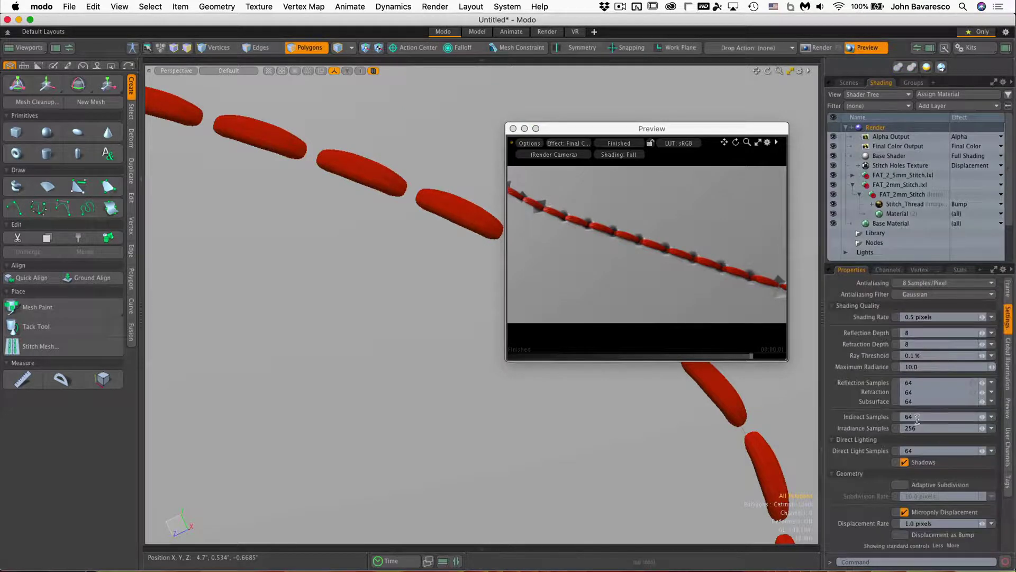
left_click(904, 535)
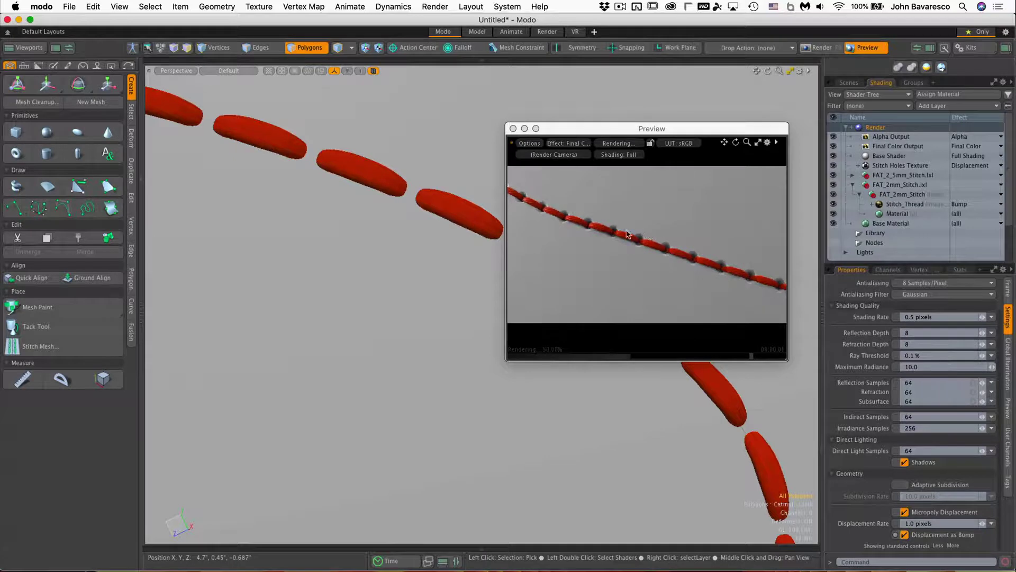
left_click(646, 234)
scroll(701, 251, "up", 3)
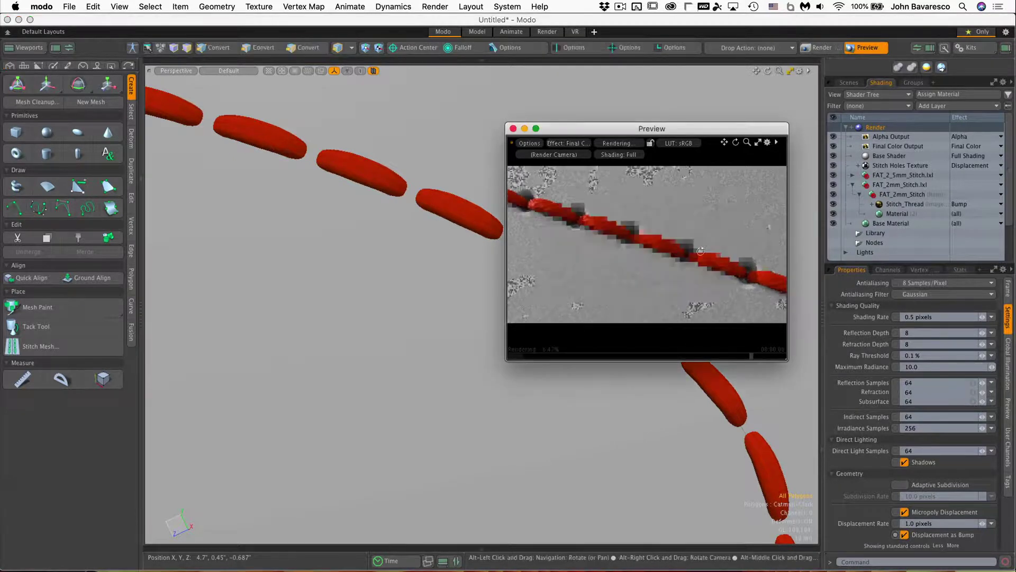
left_click_drag(701, 250, 660, 275, "alt")
left_click_drag(641, 271, 665, 263, "ctrl+alt")
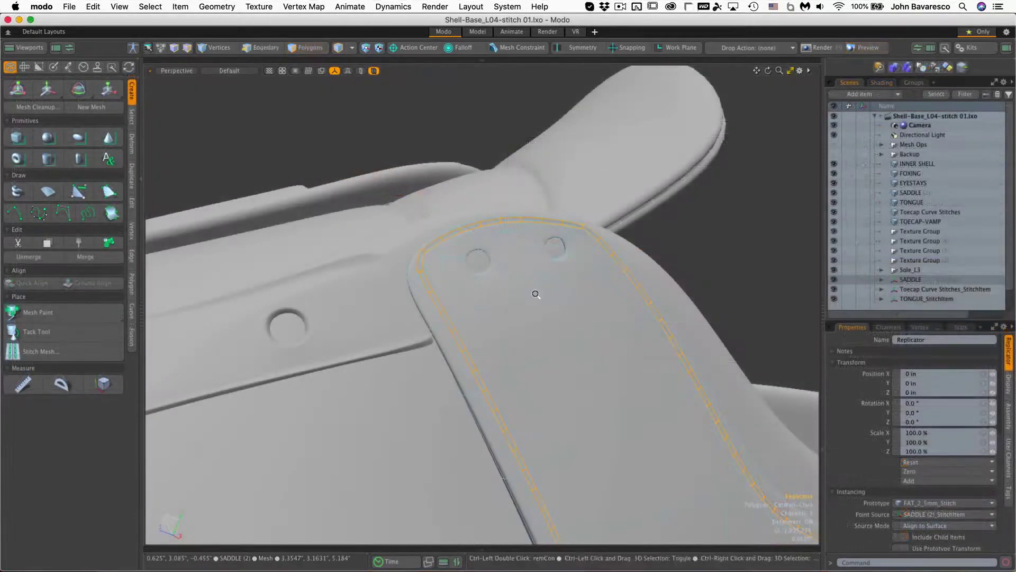
Set the 3D viewport's Replicators display to All for the shoe model, deselect the saddle replicator and view the stitching.
left_click_drag(558, 284, 615, 356, "alt")
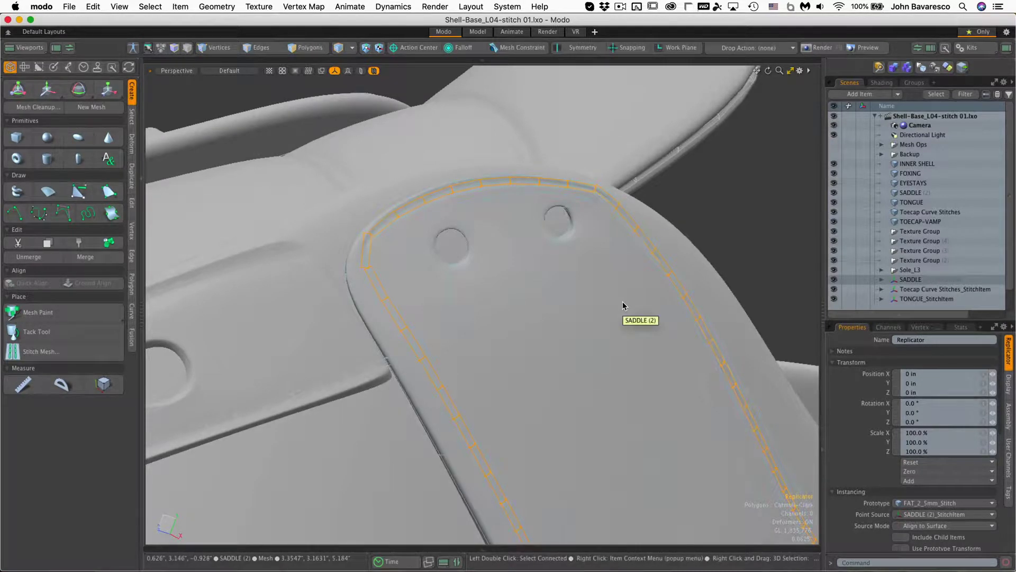
left_click_drag(614, 294, 617, 220, "alt")
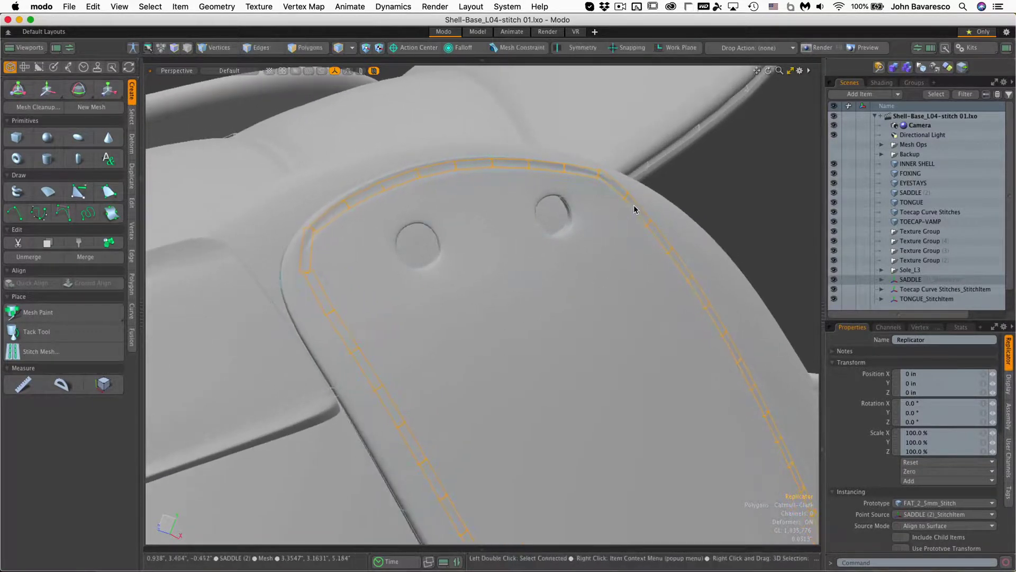
left_click_drag(589, 262, 568, 293, "ctrl+alt")
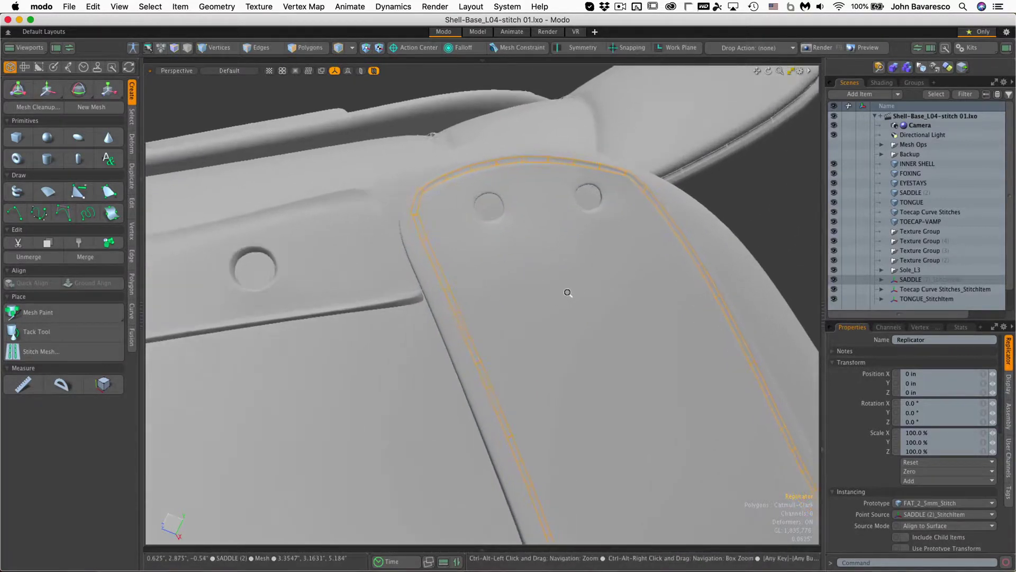
left_click(801, 72)
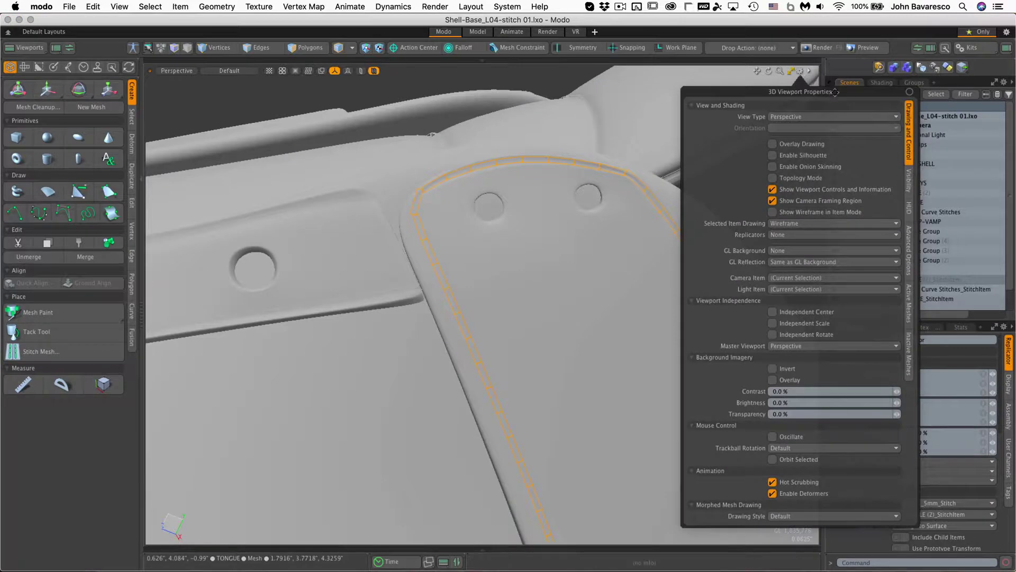
left_click_drag(835, 92, 671, 101)
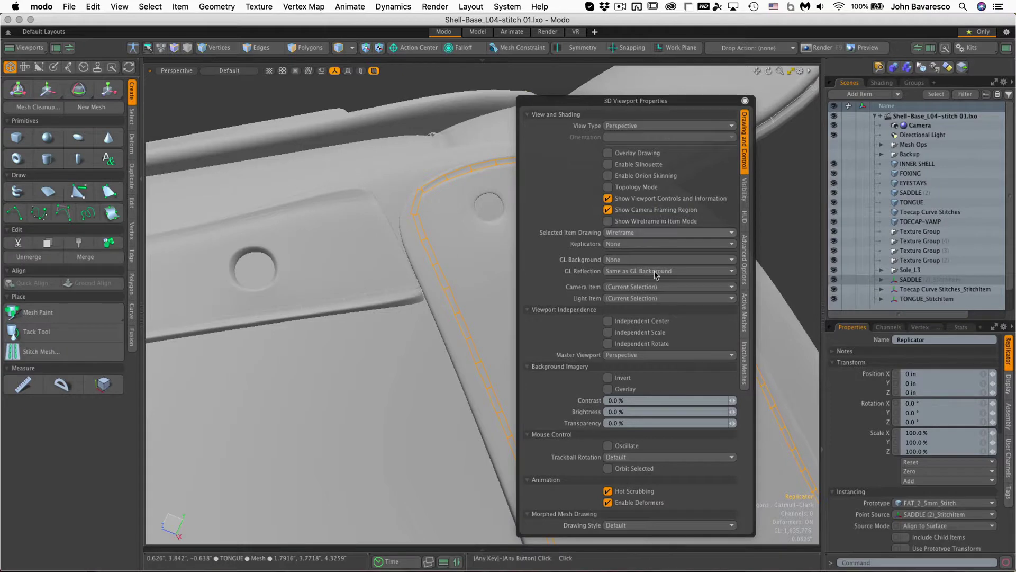
left_click(638, 245)
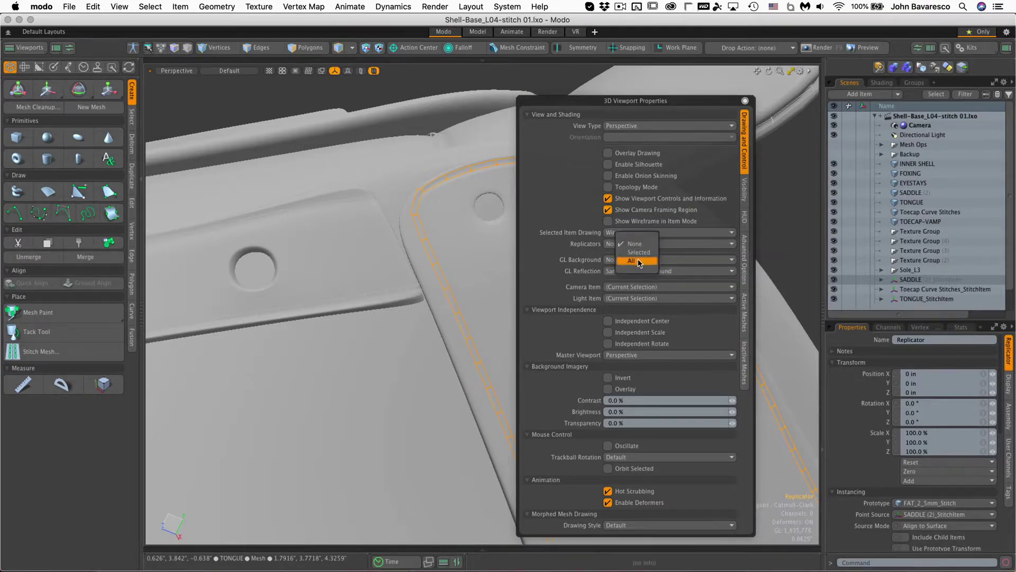
left_click(639, 261)
left_click(781, 219)
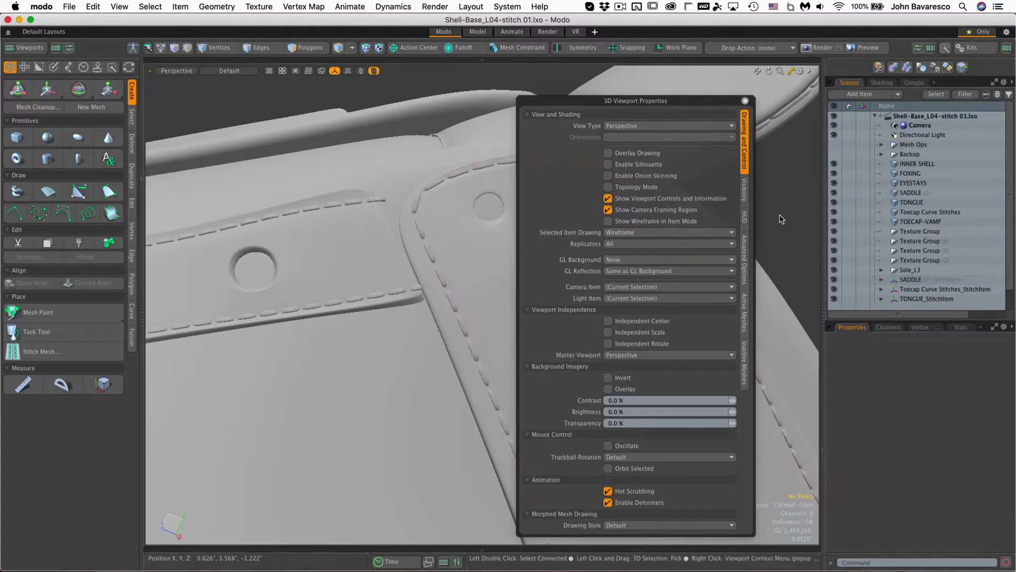
left_click(745, 102)
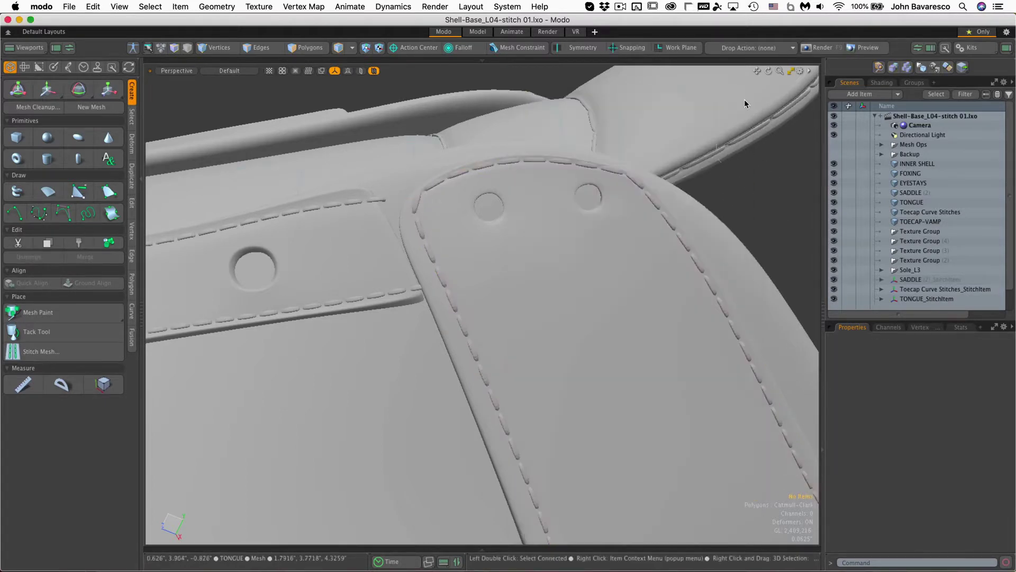
left_click_drag(615, 252, 563, 268, "alt")
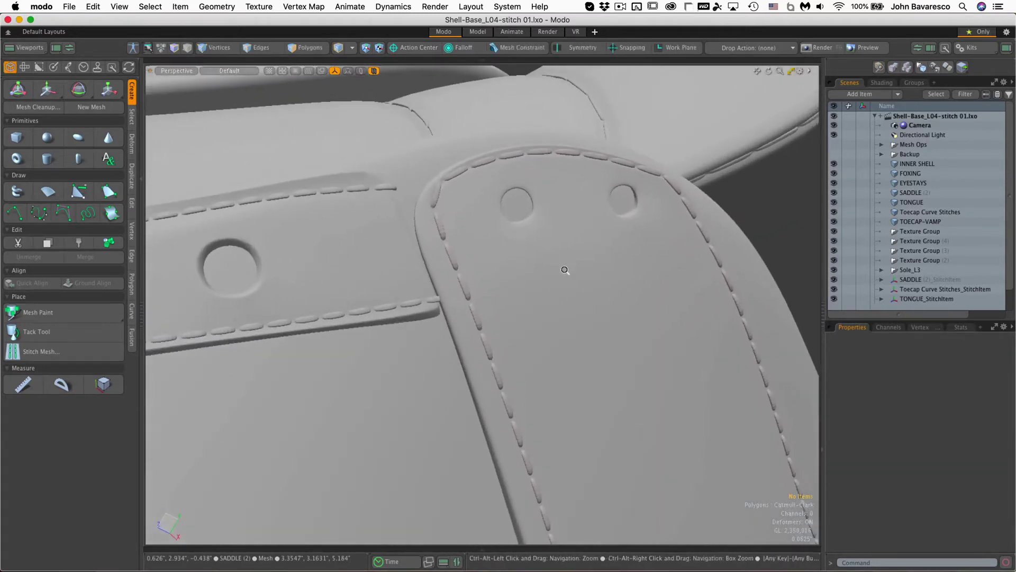